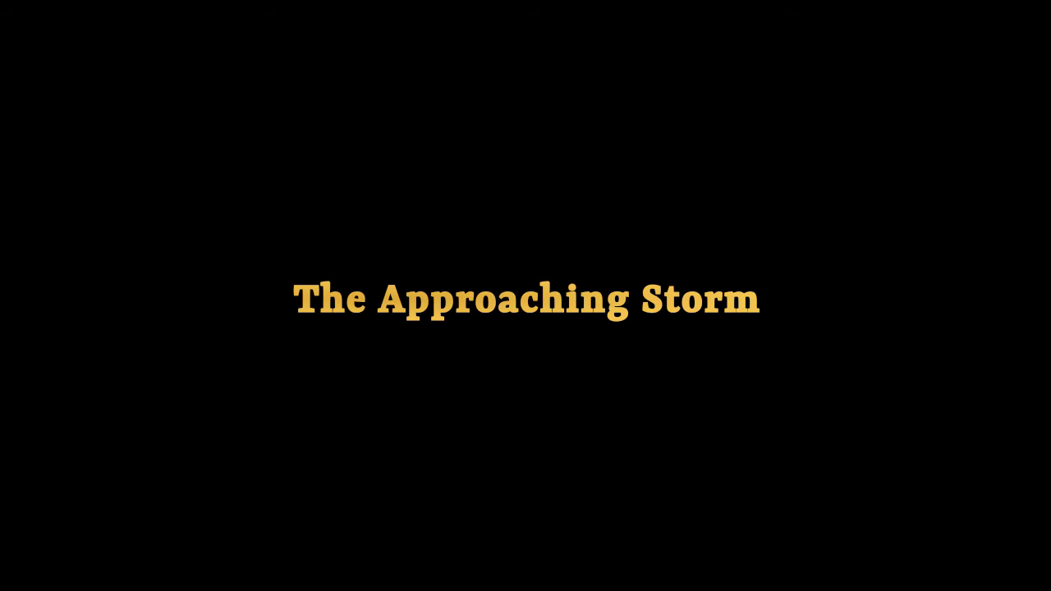
- Switch Krita to full-screen mode to show the zebra savanna painting
key("ctrl+shift+f")
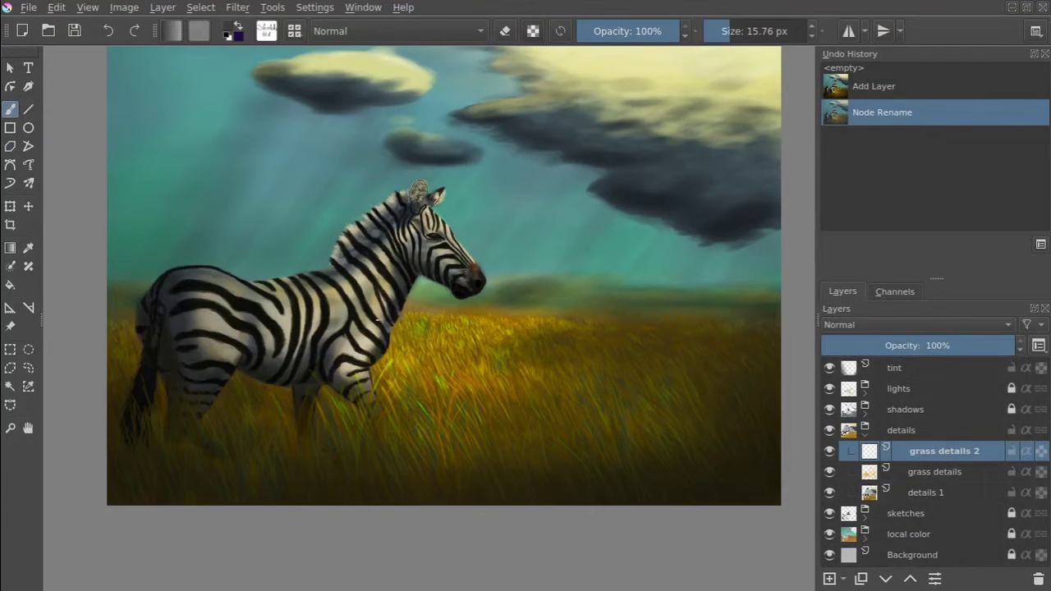
- In canvas-only mode, paint bright green and yellow grass blades across the zebra's leg
key("Tab")
scroll(488, 311, "up", 10)
key("shift+i")
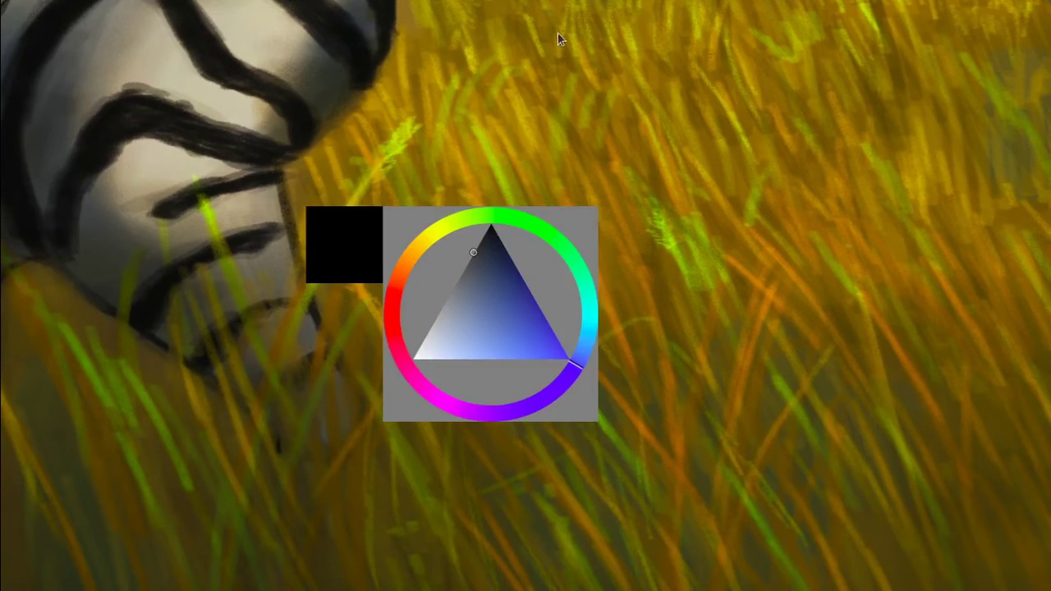
key("shift+i")
left_click(554, 318)
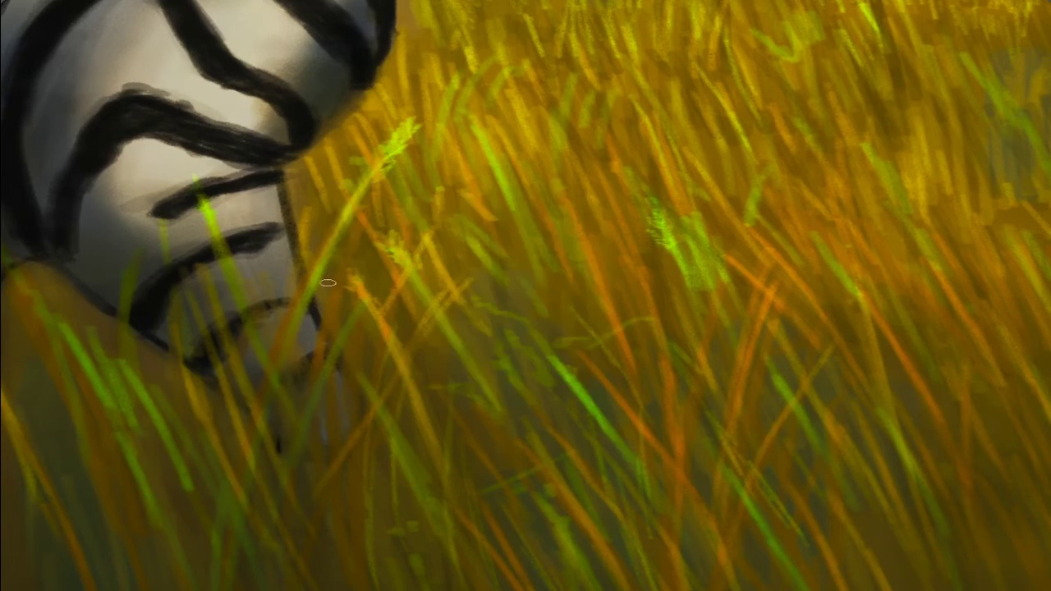
left_click_drag(364, 187, 293, 315)
left_click_drag(194, 177, 228, 267)
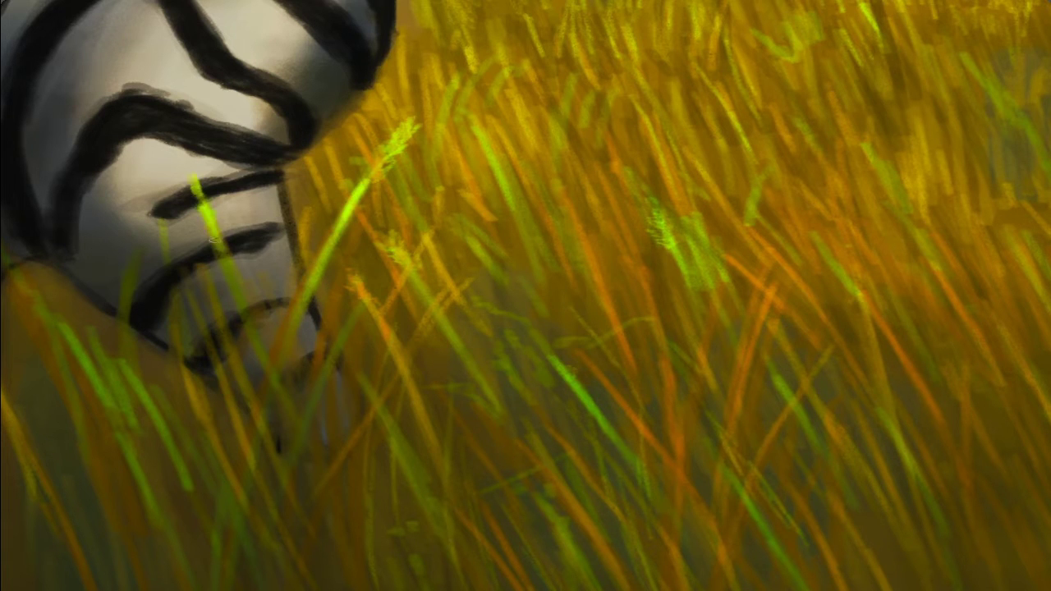
key("shift+i")
left_click(494, 338)
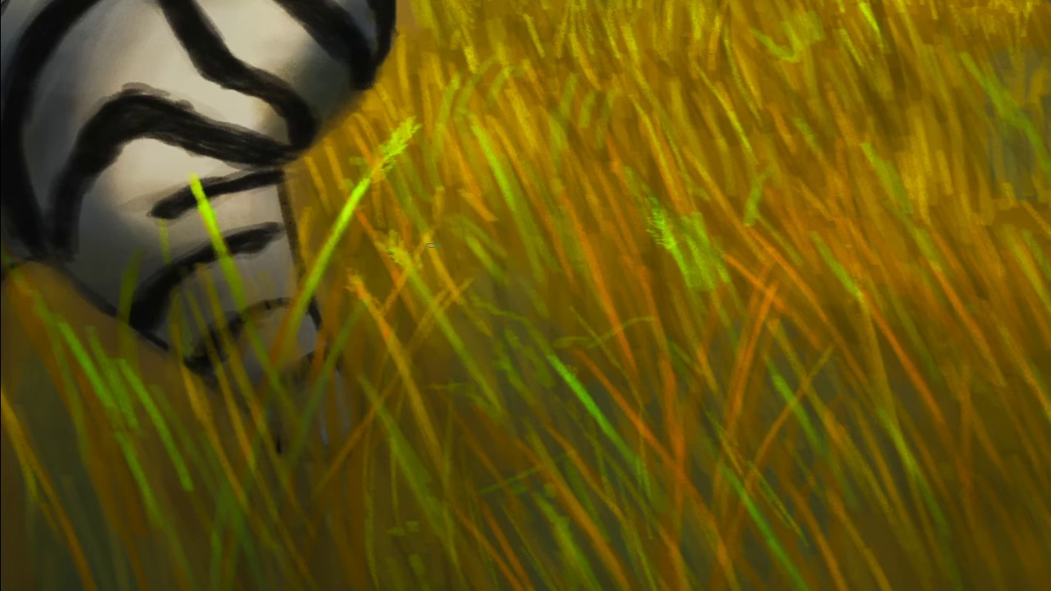
- Enable pen-pressure control of brush size in the brush settings
key("Tab")
left_click(282, 38)
left_click(284, 195)
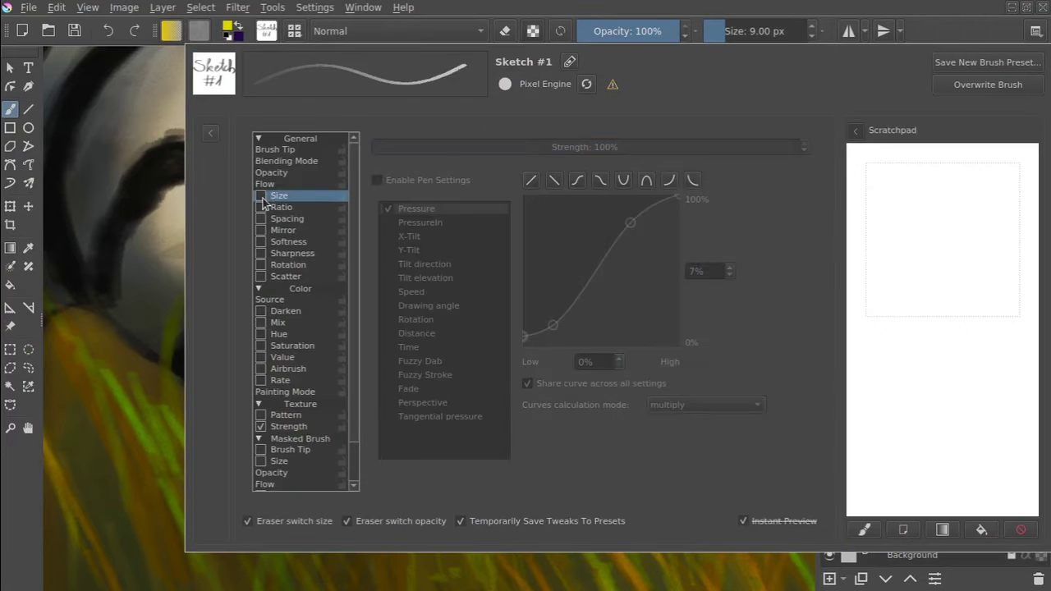
key("Escape")
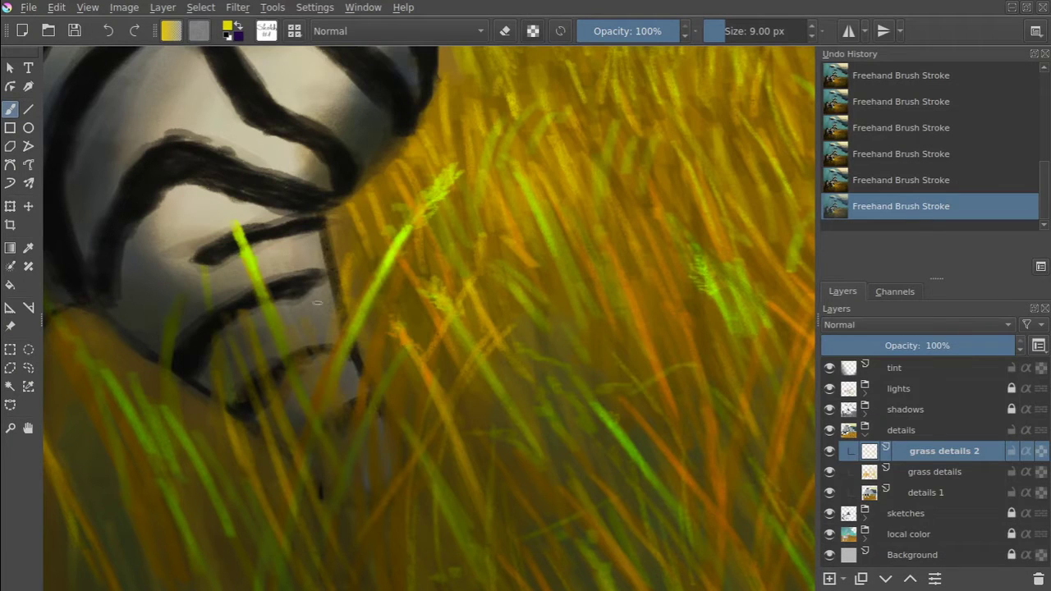
scroll(245, 325, "down", 1)
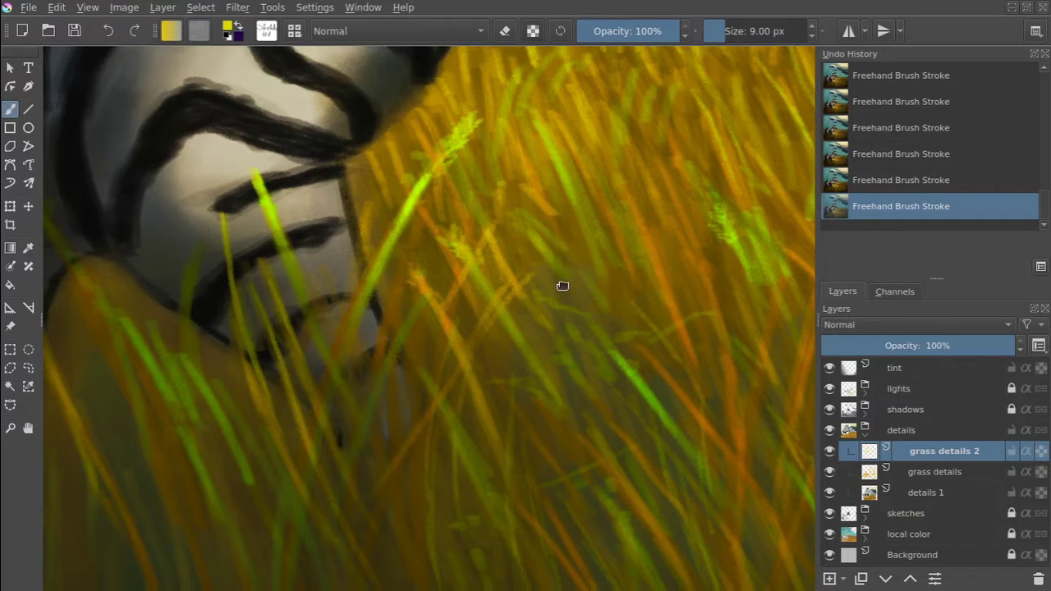
left_click_drag(563, 287, 515, 270)
- Switch the paint colour to orange and check the brush flow options
left_click(610, 235, "ctrl")
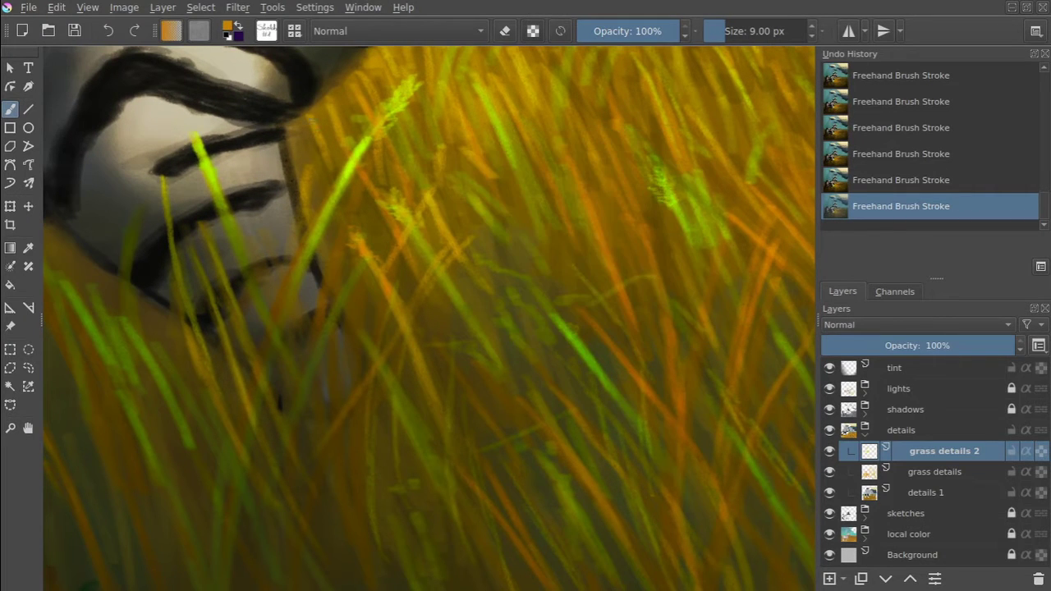
key("F5")
left_click(271, 184)
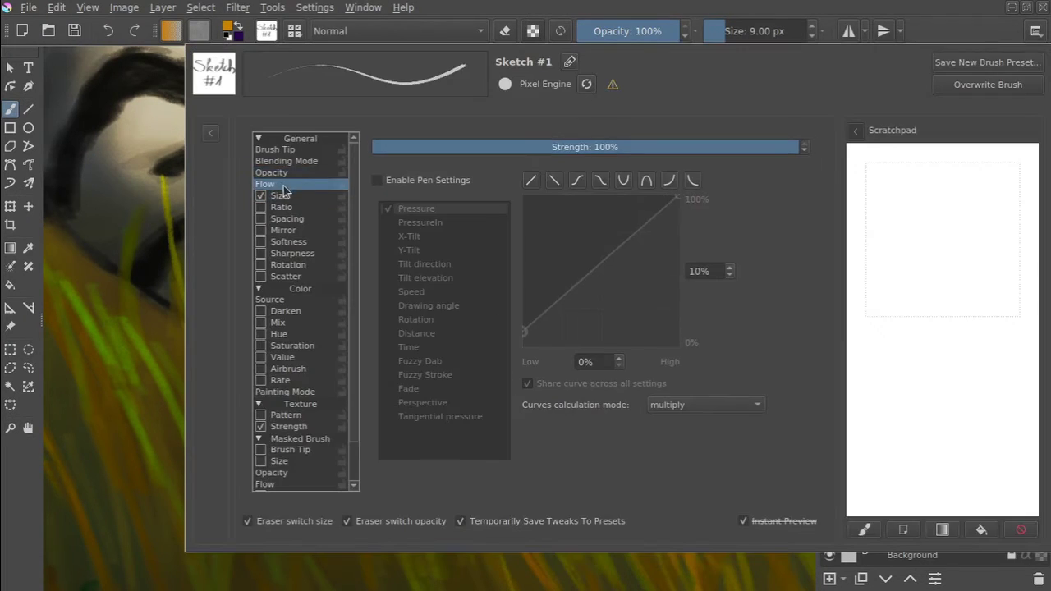
key("F5")
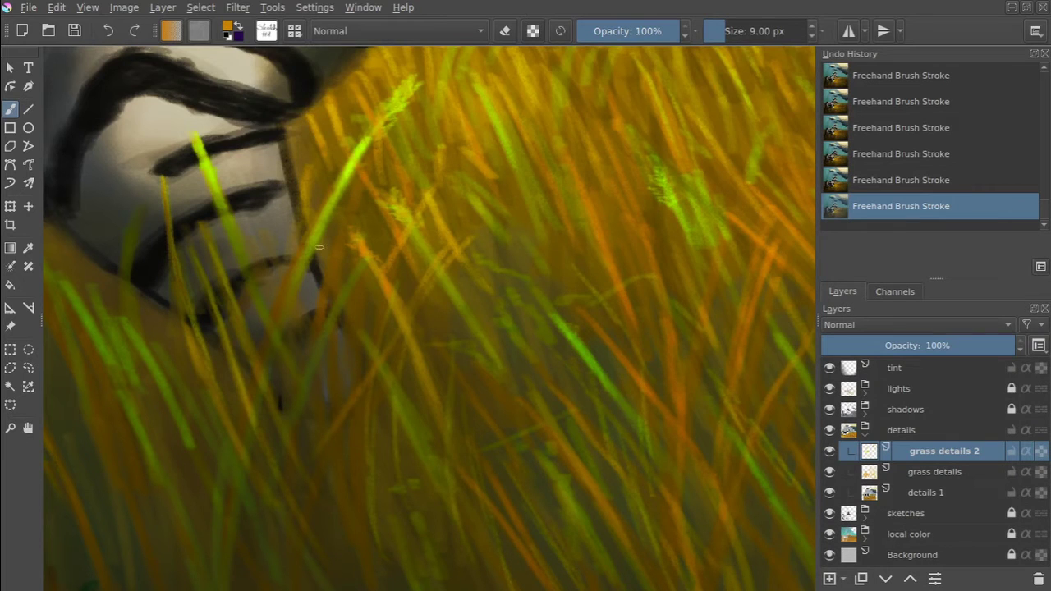
left_click_drag(320, 247, 329, 177)
scroll(462, 233, "up", 2)
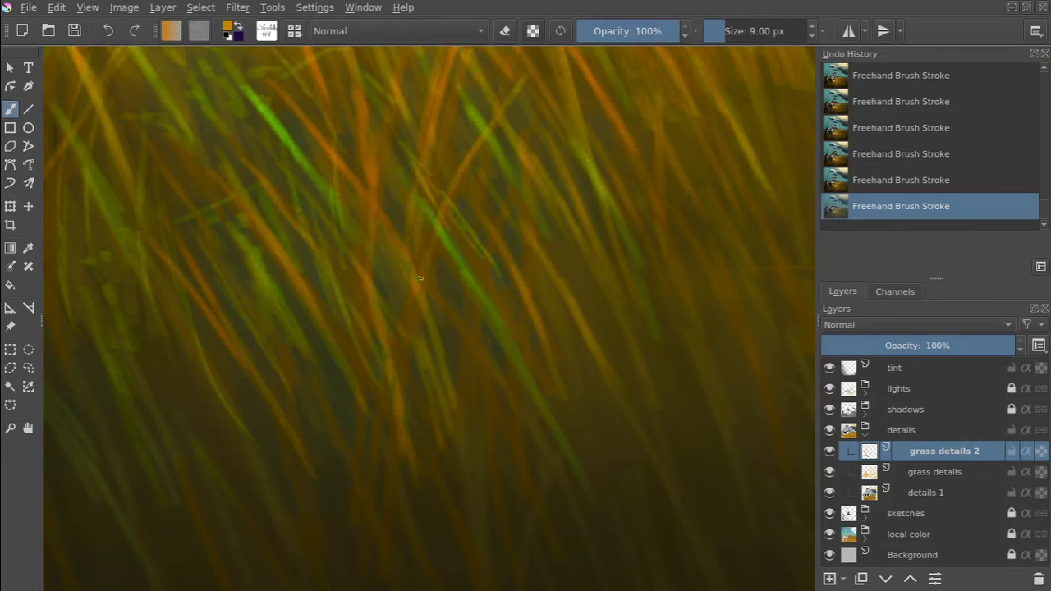
scroll(419, 279, "down", 2)
scroll(256, 133, "up", 2)
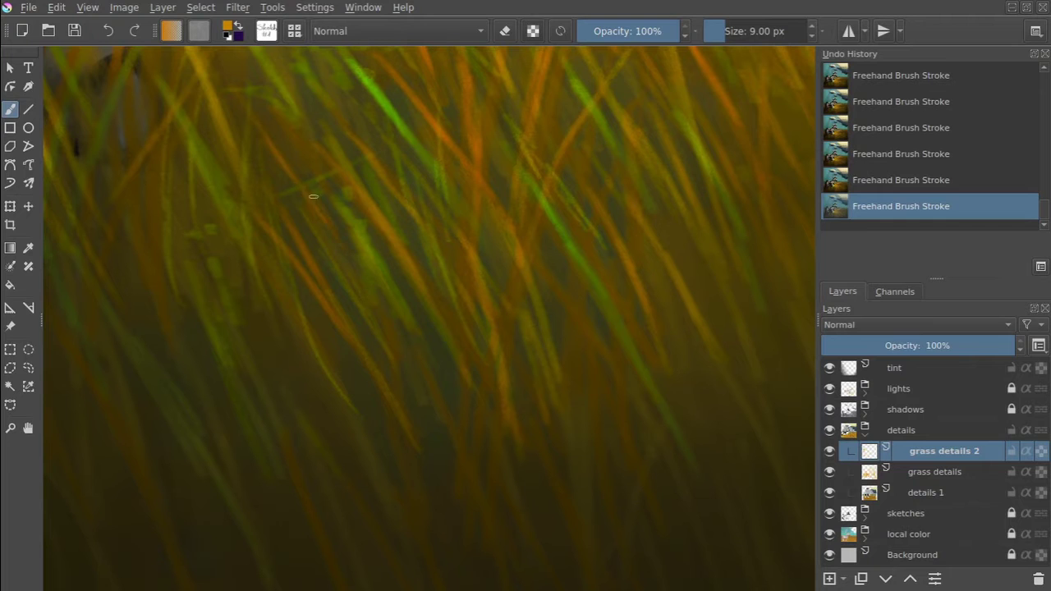
scroll(464, 92, "down", 1)
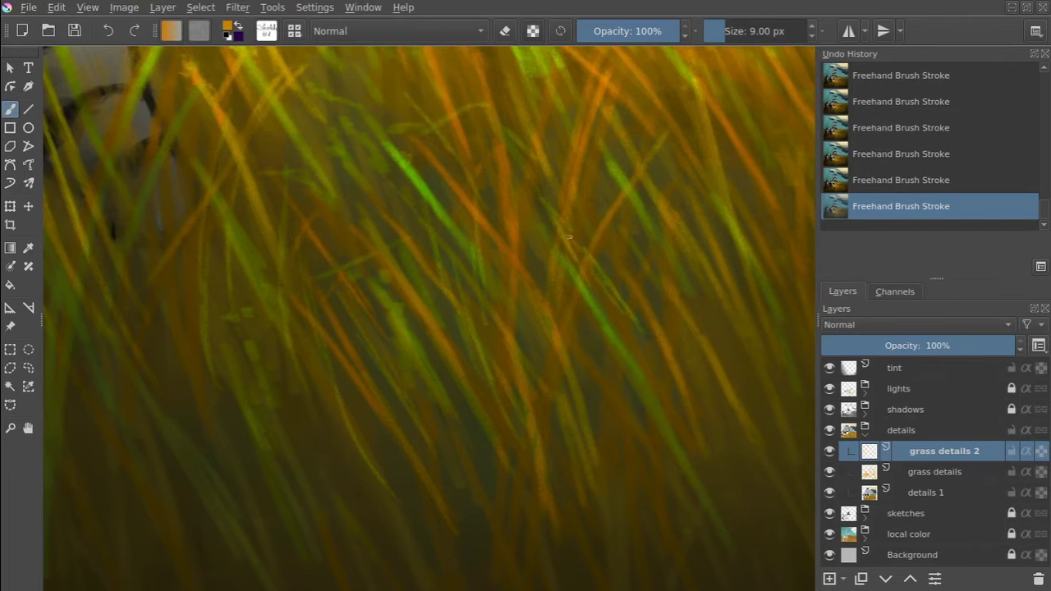
scroll(568, 238, "up", 1)
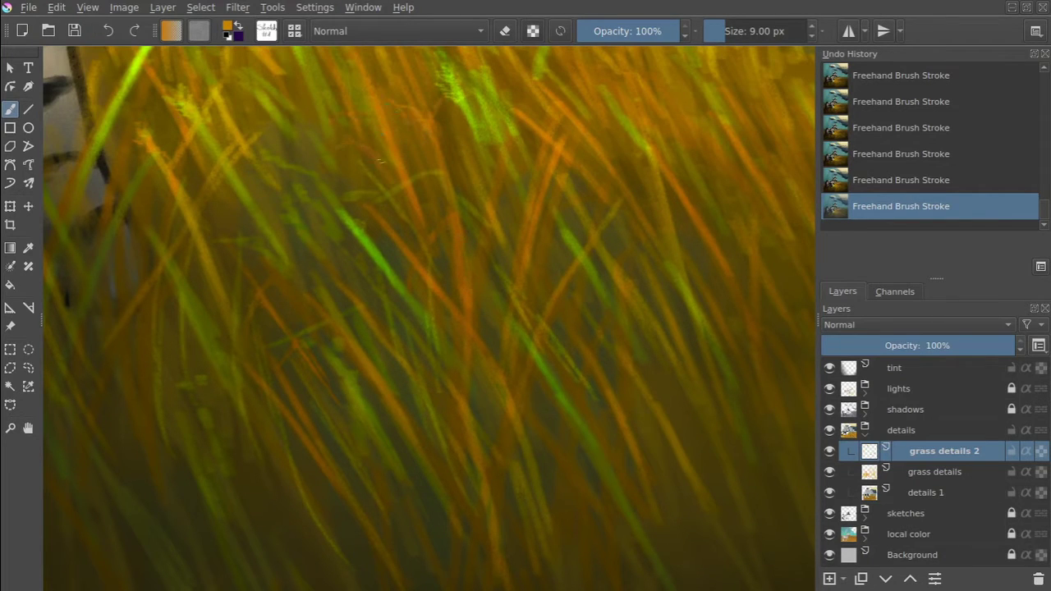
key("shift+i")
- Paint thin curved orange grass blades across the field around the legs
left_click(528, 258)
left_click_drag(296, 156, 394, 316)
left_click_drag(255, 205, 410, 337)
scroll(500, 333, "down", 3)
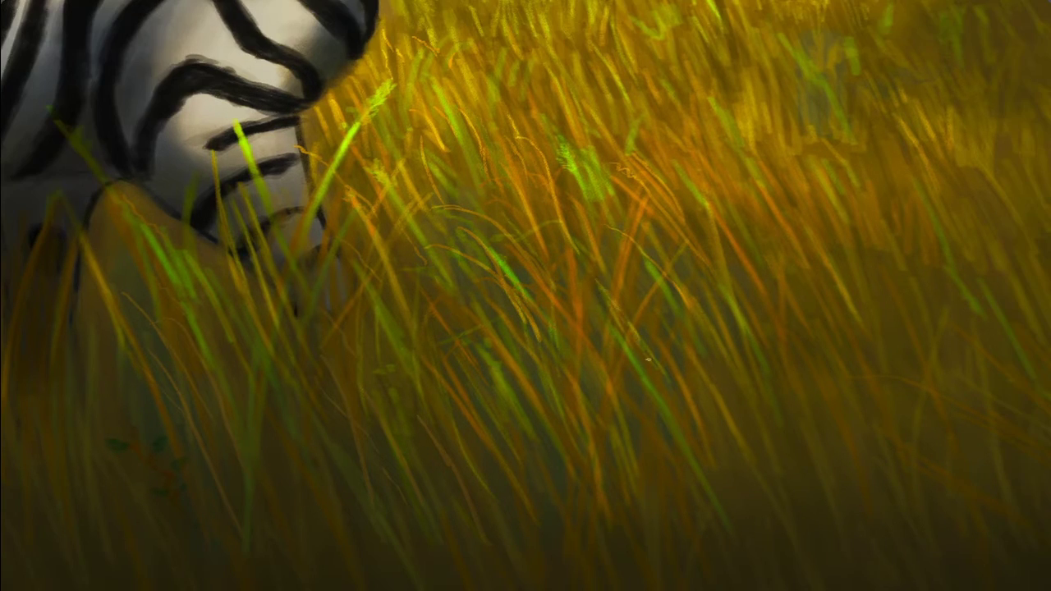
left_click_drag(728, 337, 787, 287)
left_click_drag(782, 470, 763, 430)
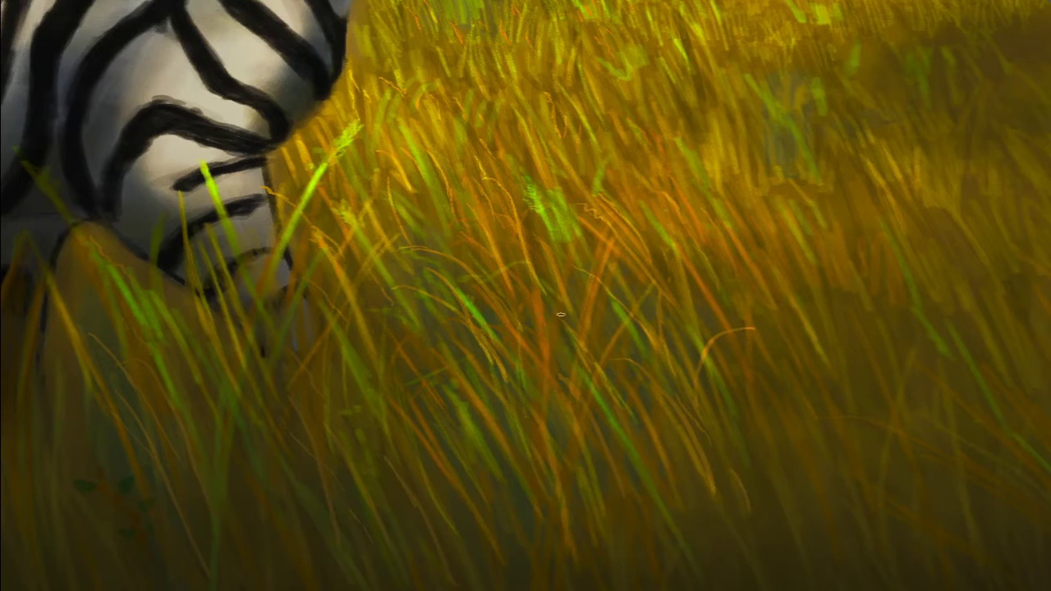
left_click_drag(751, 329, 819, 509)
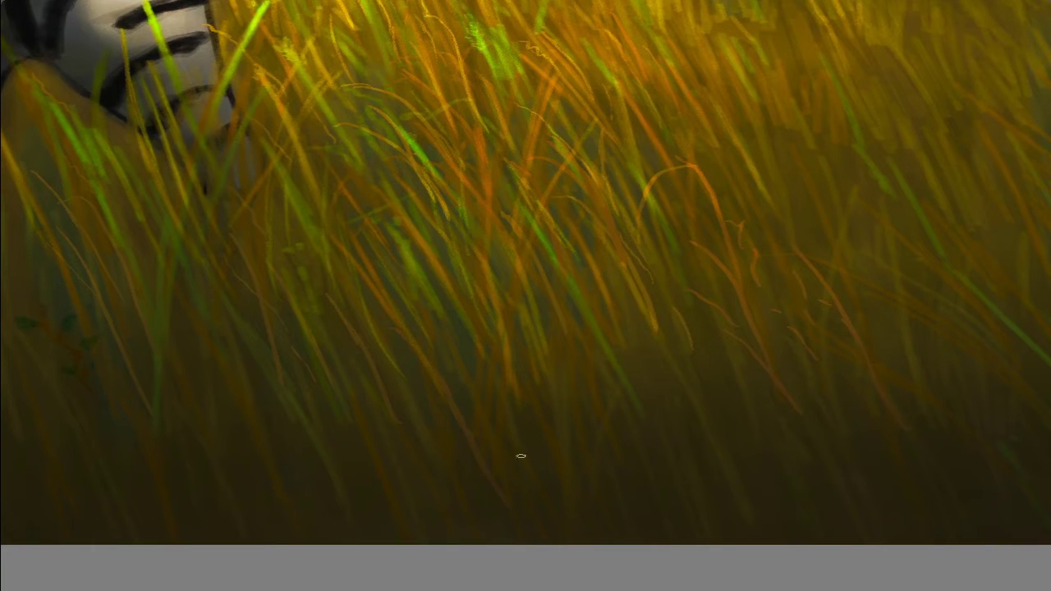
left_click_drag(625, 361, 674, 448)
left_click_drag(700, 378, 730, 448)
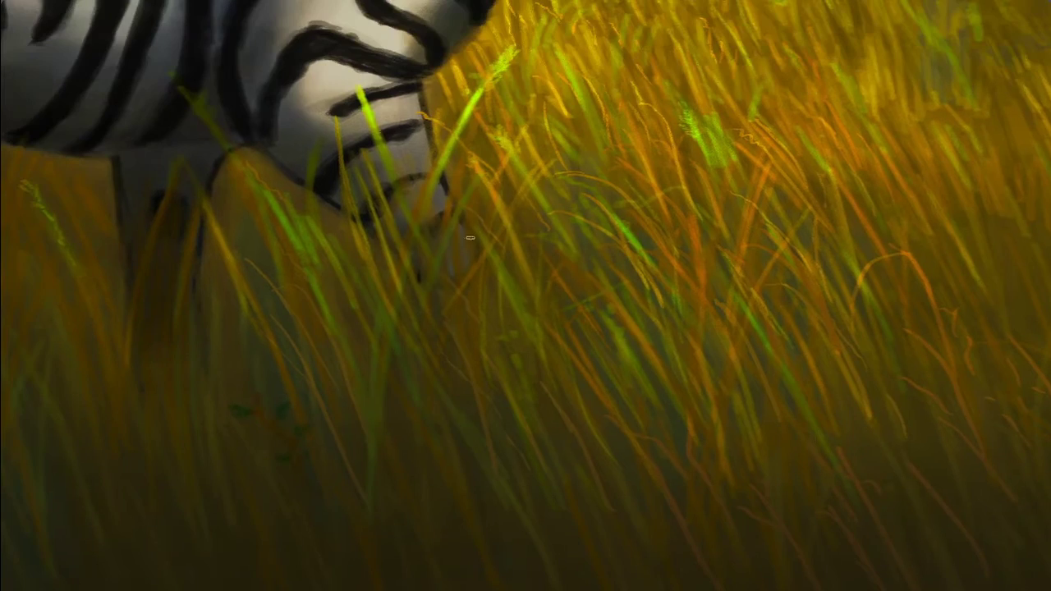
- Paint bright green grass blades near the face and in front of the leg
key("shift+i")
left_click(561, 148)
left_click_drag(366, 93, 351, 64)
left_click_drag(493, 82, 484, 70)
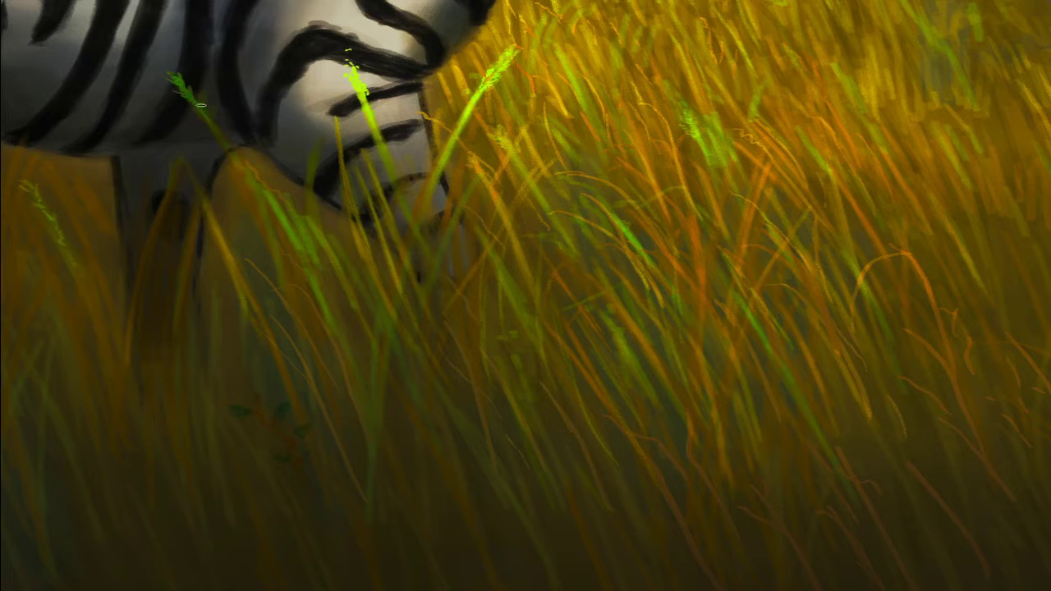
left_click_drag(235, 154, 294, 240)
left_click_drag(234, 205, 287, 271)
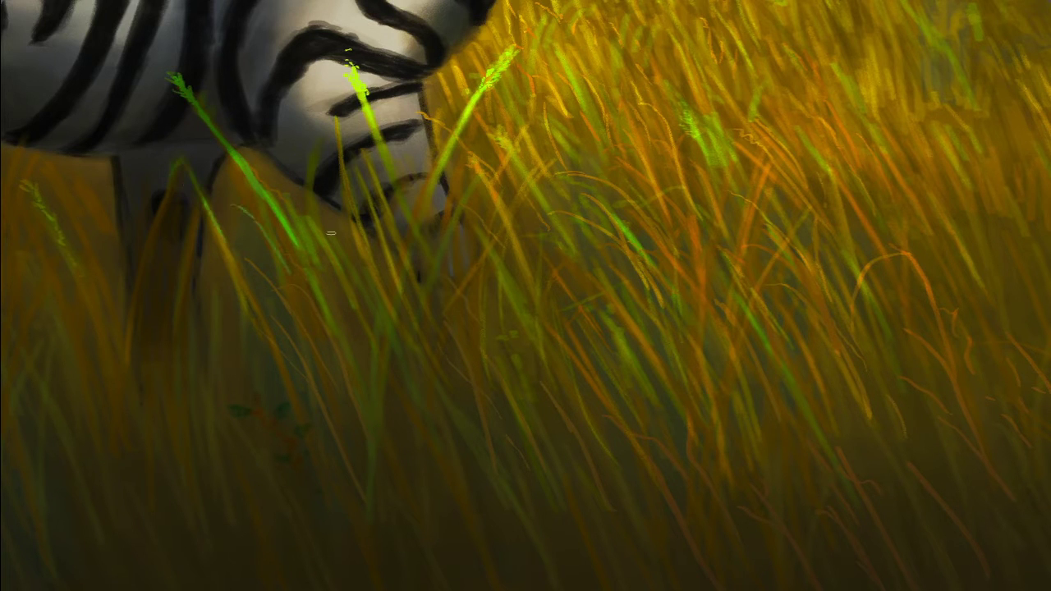
left_click_drag(306, 192, 358, 238)
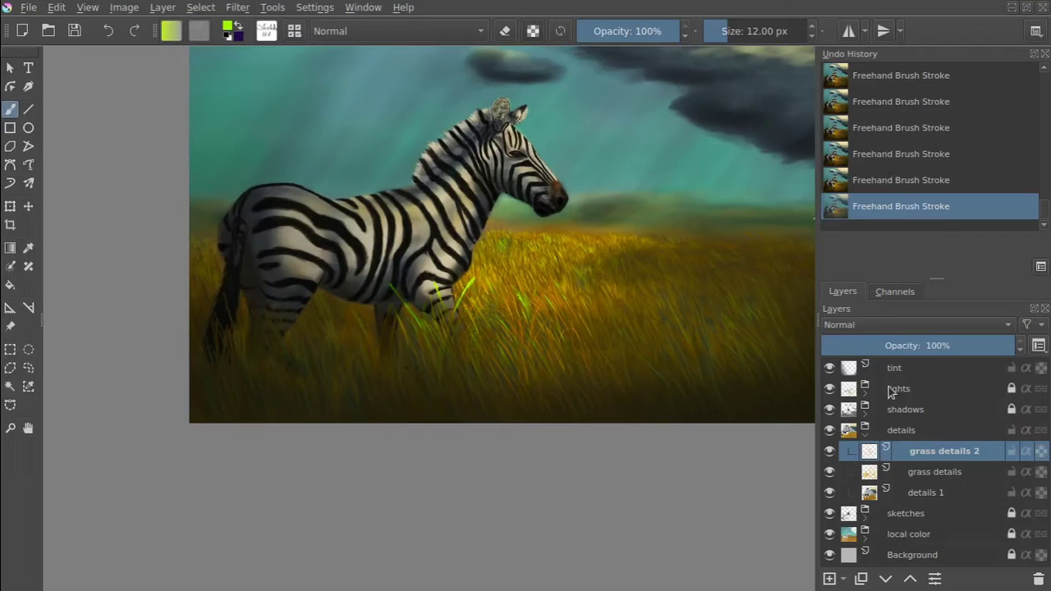
left_click(865, 435)
- On details 1, paint small light beige clouds in the upper-left sky with a ~110 px brush
left_click(866, 435)
left_click(918, 491)
left_click_drag(701, 206, 635, 383)
left_click(390, 153, "ctrl")
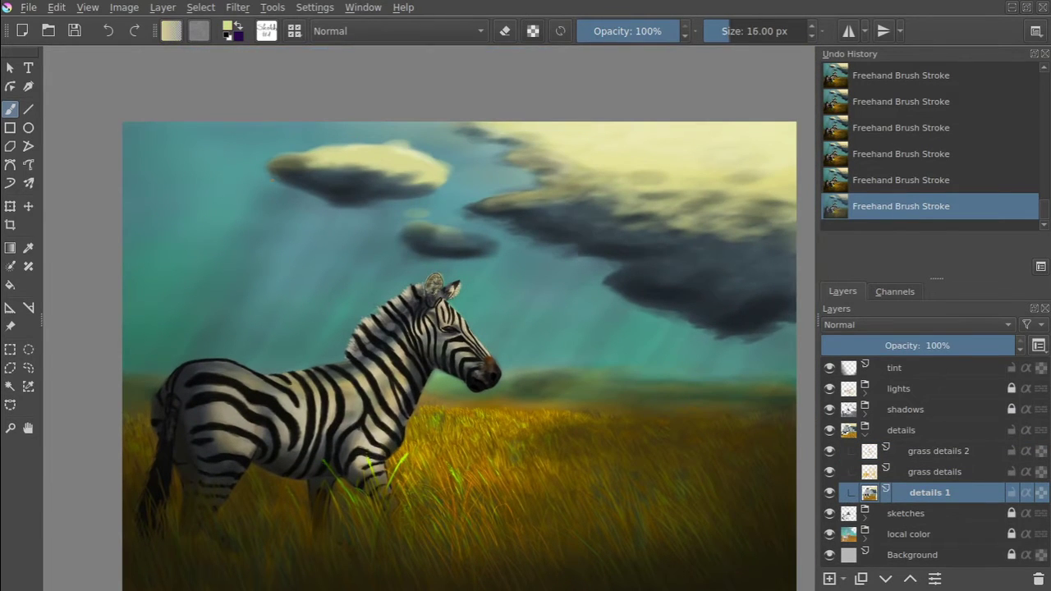
key("bracketright")
key("bracketright")
key("bracketright")
left_click(263, 33)
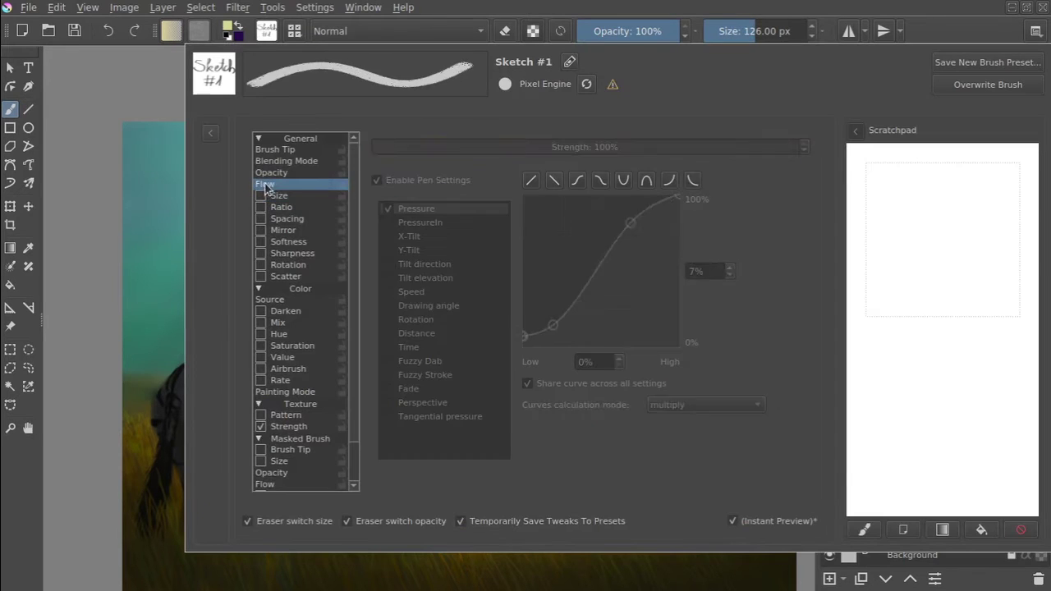
key("Escape")
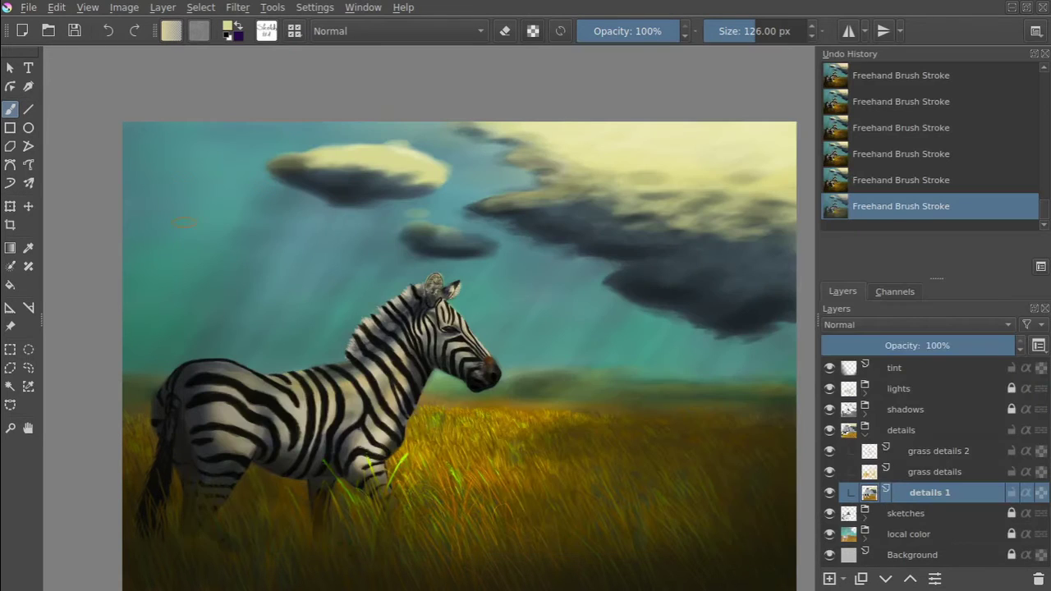
left_click_drag(141, 174, 251, 183)
left_click_drag(168, 233, 165, 236)
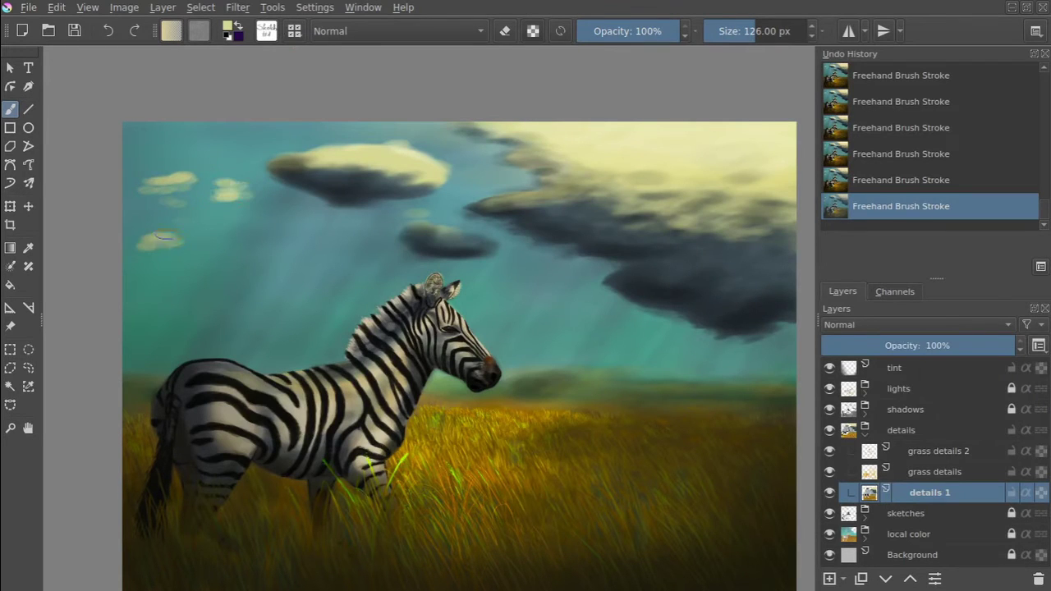
left_click_drag(283, 138, 335, 128)
- With the Coloring #1 preset and a dark tone, shade the left clouds' undersides
left_click(266, 31)
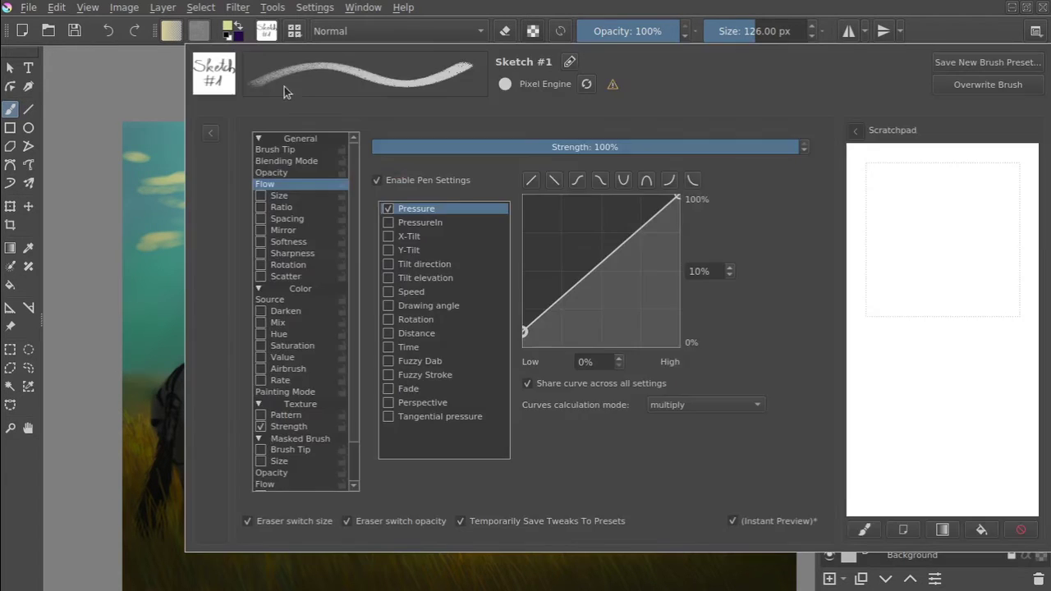
left_click(378, 89)
left_click(380, 36)
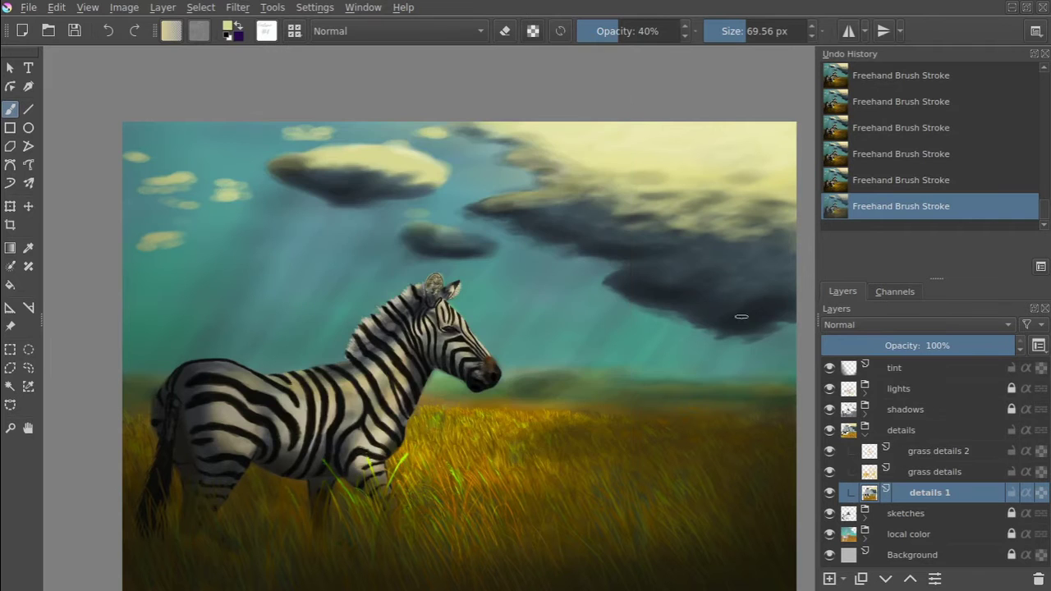
left_click(739, 312, "ctrl")
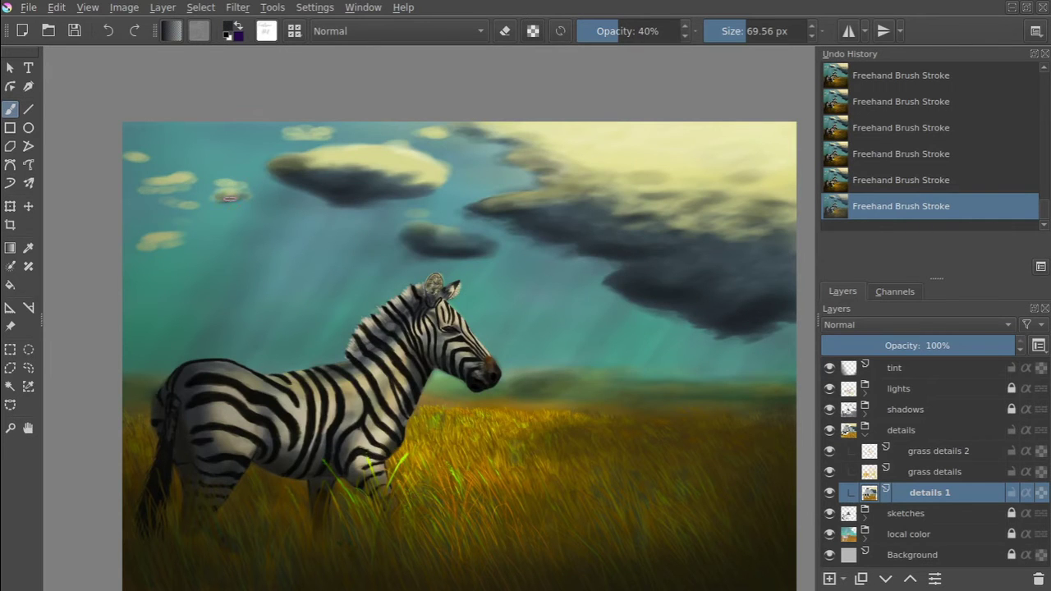
scroll(228, 197, "up", 3)
left_click_drag(423, 170, 460, 182)
left_click_drag(297, 202, 327, 207)
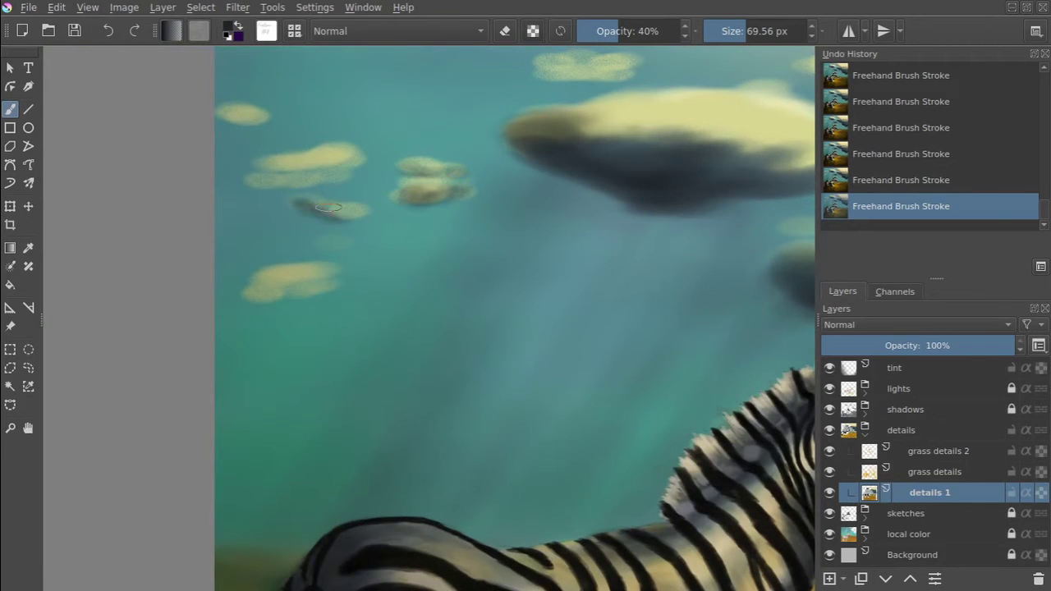
mouse_move(316, 171)
left_mouse_down()
mouse_move(271, 178)
mouse_move(312, 186)
left_mouse_up()
mouse_move(264, 294)
left_mouse_down()
mouse_move(316, 286)
mouse_move(292, 287)
left_mouse_up()
mouse_move(232, 123)
left_mouse_down()
mouse_move(262, 129)
mouse_move(238, 119)
left_mouse_up()
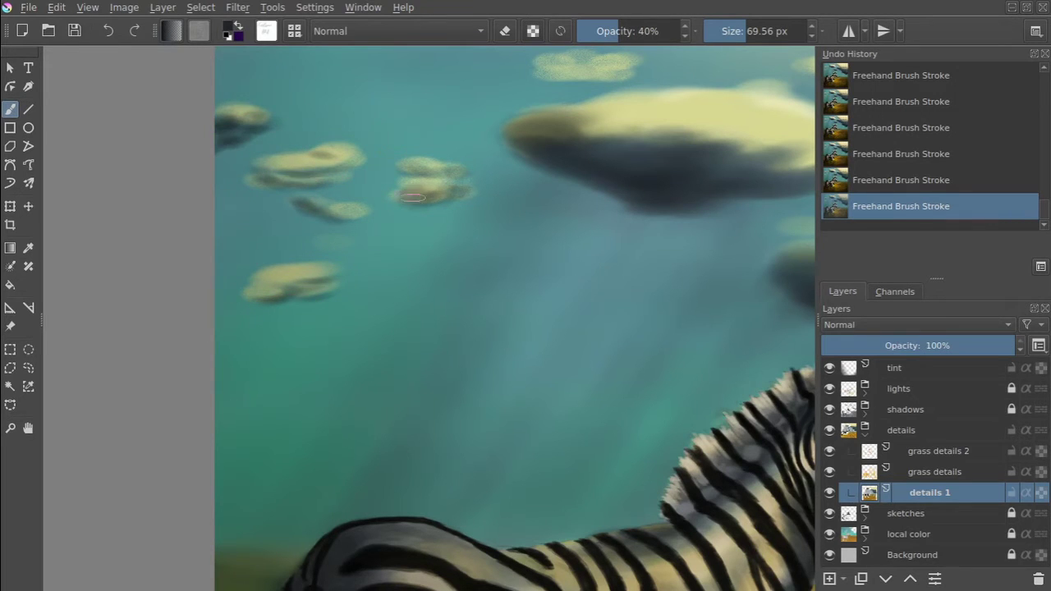
- Shade the underside of the top cloud, then zoom out to see the whole zebra
left_click_drag(413, 197, 352, 271)
mouse_move(477, 139)
left_mouse_down()
mouse_move(537, 150)
mouse_move(453, 152)
mouse_move(518, 161)
mouse_move(567, 144)
mouse_move(501, 131)
mouse_move(559, 140)
left_mouse_up()
mouse_move(747, 144)
left_mouse_down()
mouse_move(615, 145)
mouse_move(654, 132)
left_mouse_up()
key("minus")
key("minus")
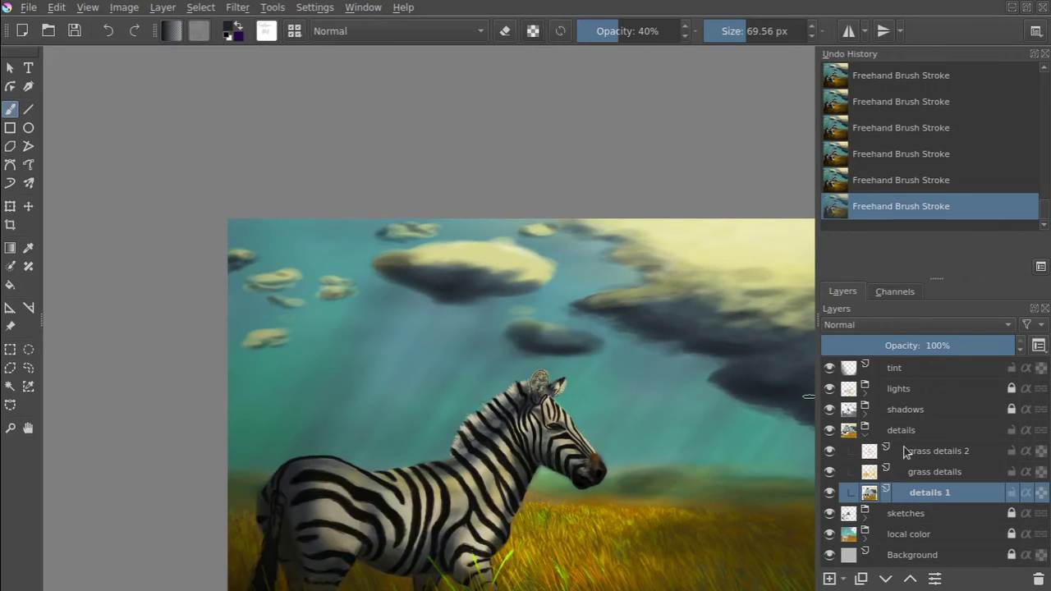
key("Left")
key("Left")
- Select shadow 1 in the expanded shadows group and shade beneath the small sky clouds
key("Up")
key("Right")
key("Right")
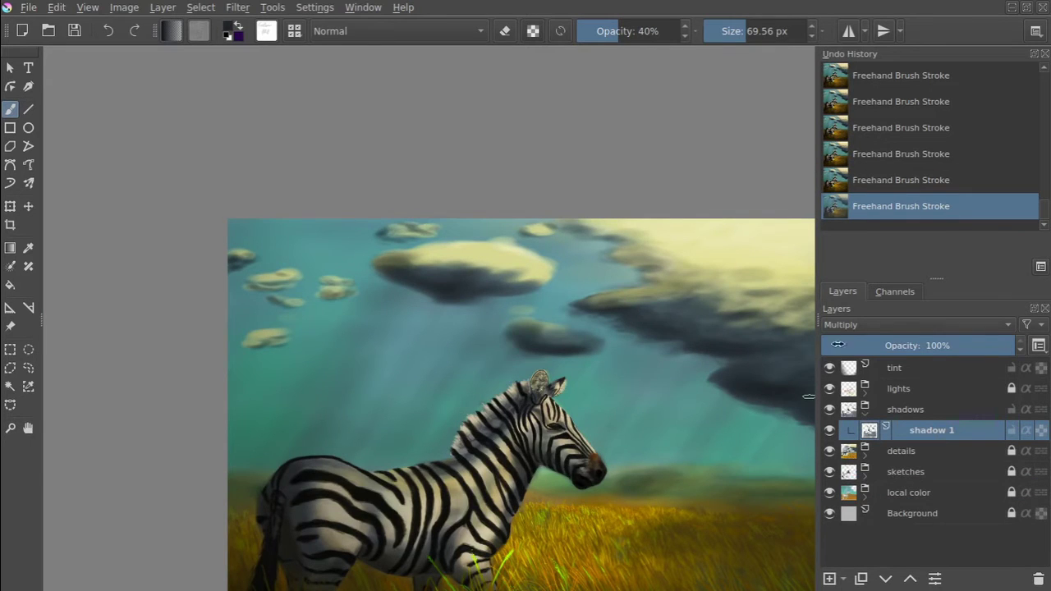
scroll(394, 254, "up", 3)
scroll(357, 227, "up", 1)
left_click_drag(330, 194, 476, 176)
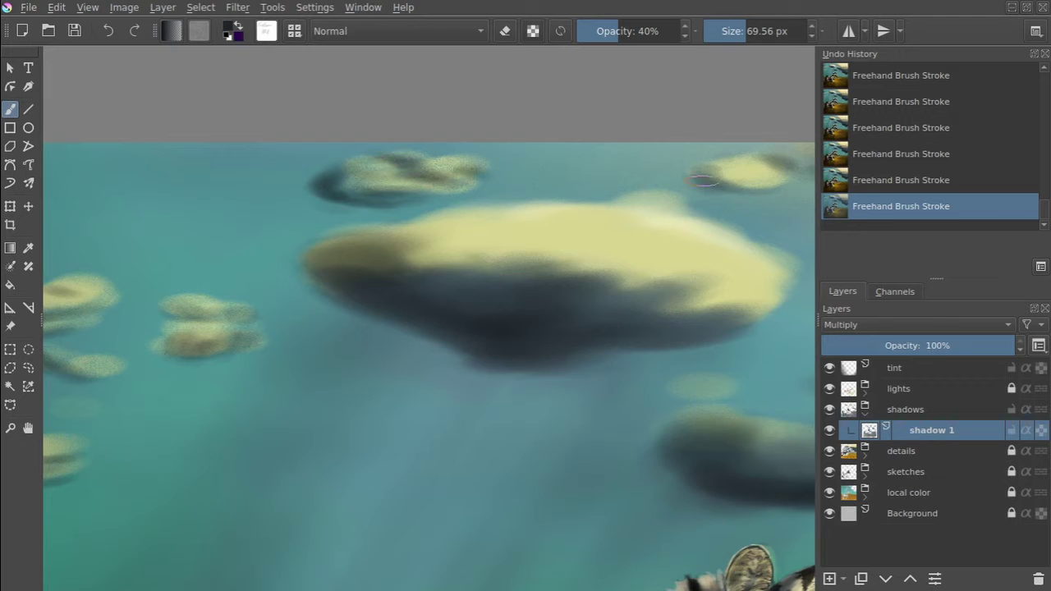
left_click_drag(718, 177, 504, 222)
scroll(82, 305, "down", 5)
mouse_move(362, 407)
left_mouse_down()
mouse_move(411, 415)
mouse_move(451, 376)
mouse_move(421, 287)
left_mouse_up()
- Darken the underside of the lower-left cloud on shadow 1
left_click_drag(337, 432, 411, 480)
scroll(641, 357, "down", 5)
scroll(549, 308, "up", 3)
scroll(549, 308, "down", 1)
scroll(293, 211, "up", 2)
scroll(375, 381, "down", 3)
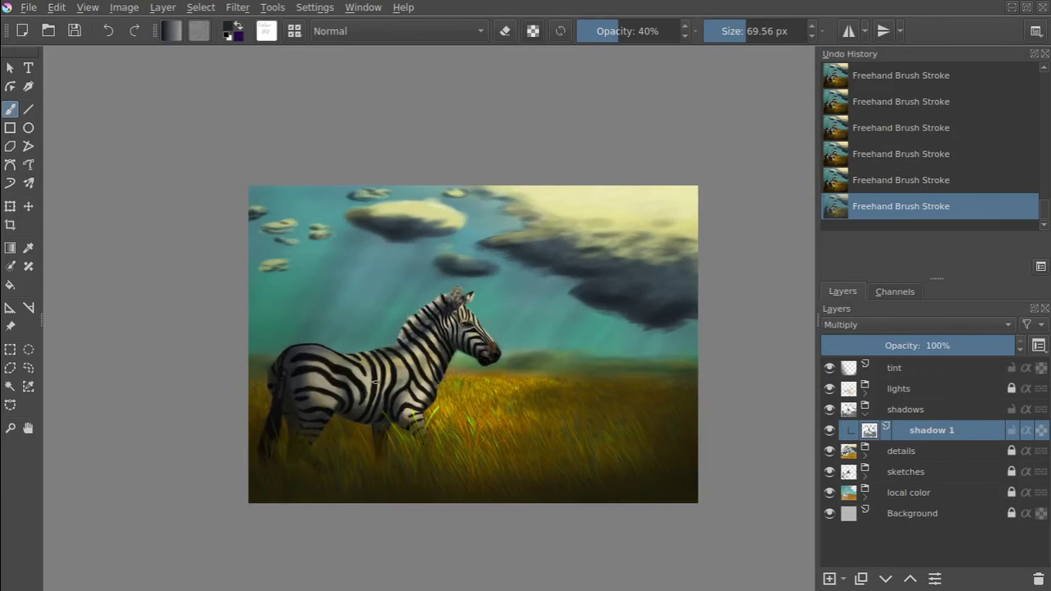
- With a 188 px low-opacity brush, shade the zebra's belly and mid-body
left_click(608, 31)
scroll(438, 312, "up", 3)
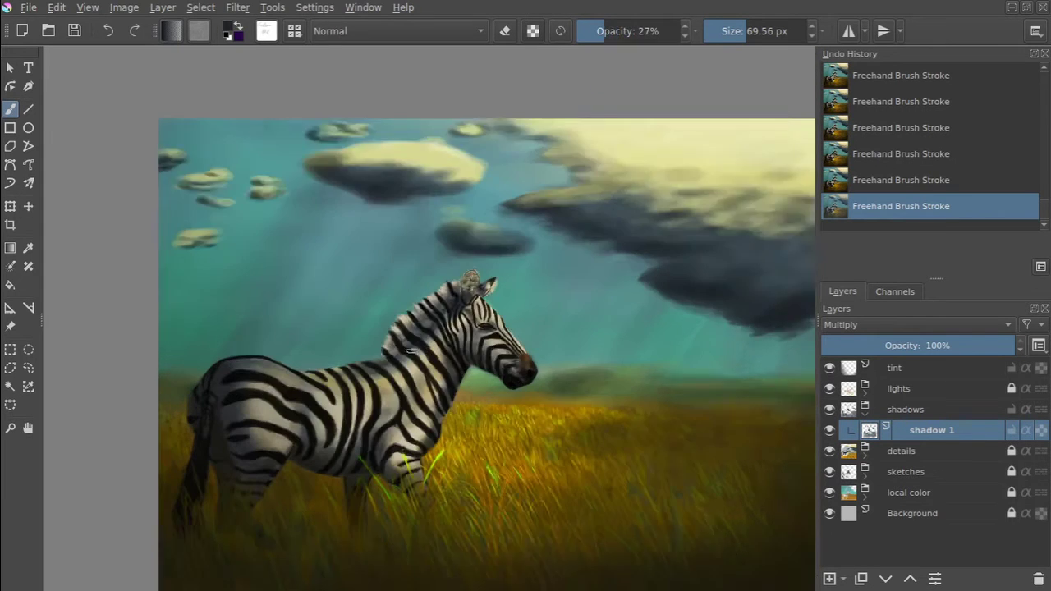
key("shift+i")
left_click_drag(220, 297, 246, 296)
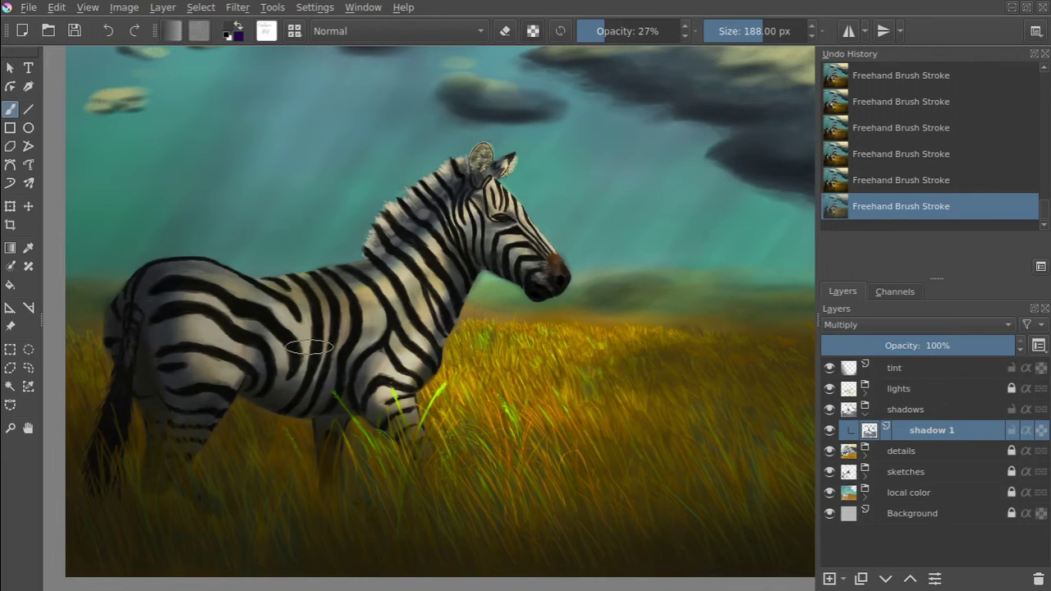
left_click(614, 33)
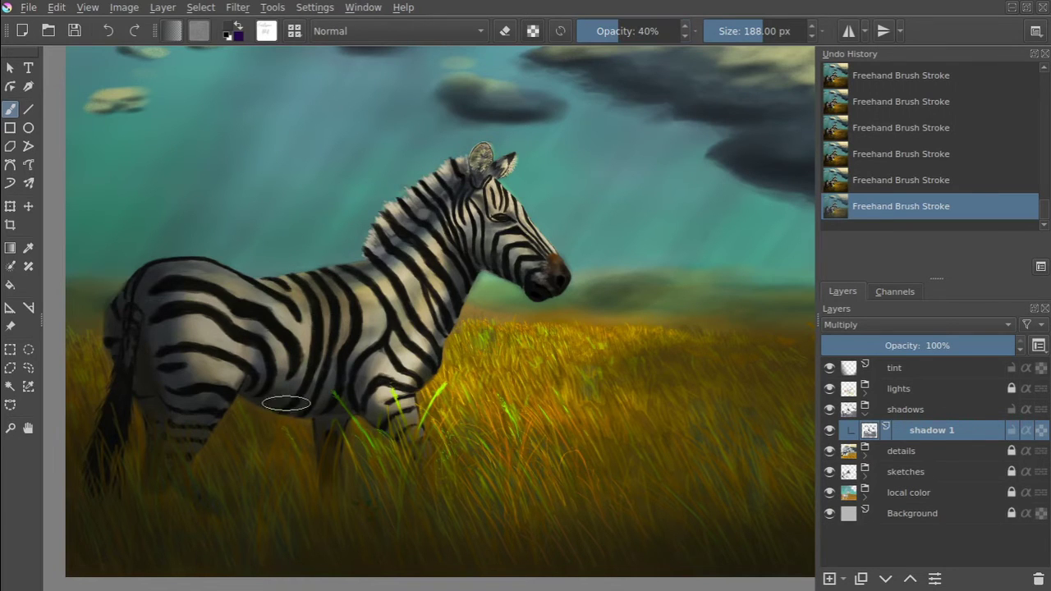
mouse_move(269, 308)
left_mouse_down()
mouse_move(283, 397)
mouse_move(131, 302)
mouse_move(178, 284)
mouse_move(324, 346)
left_mouse_up()
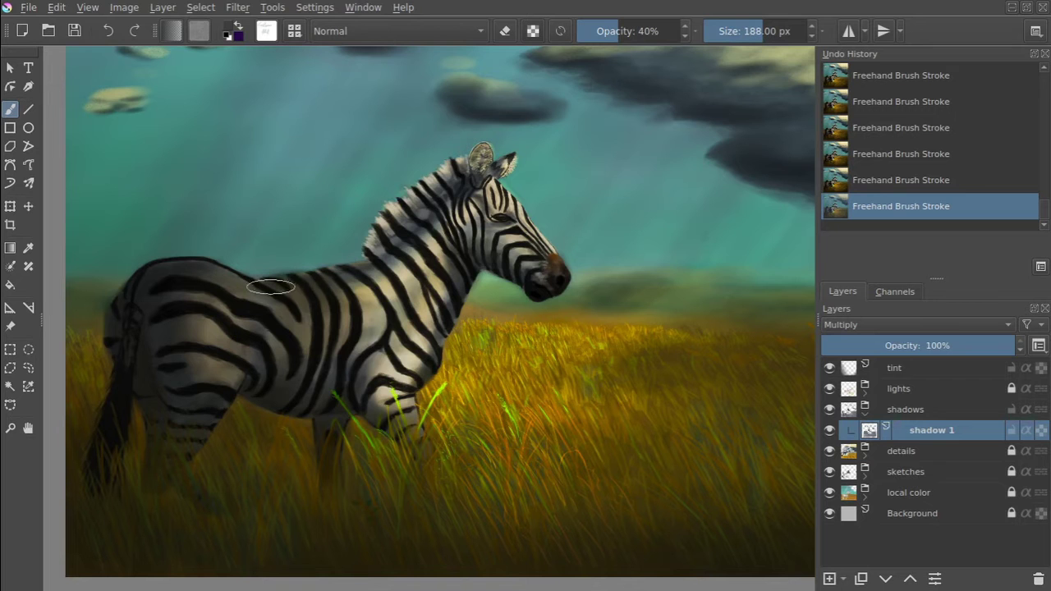
left_click_drag(324, 345, 246, 361)
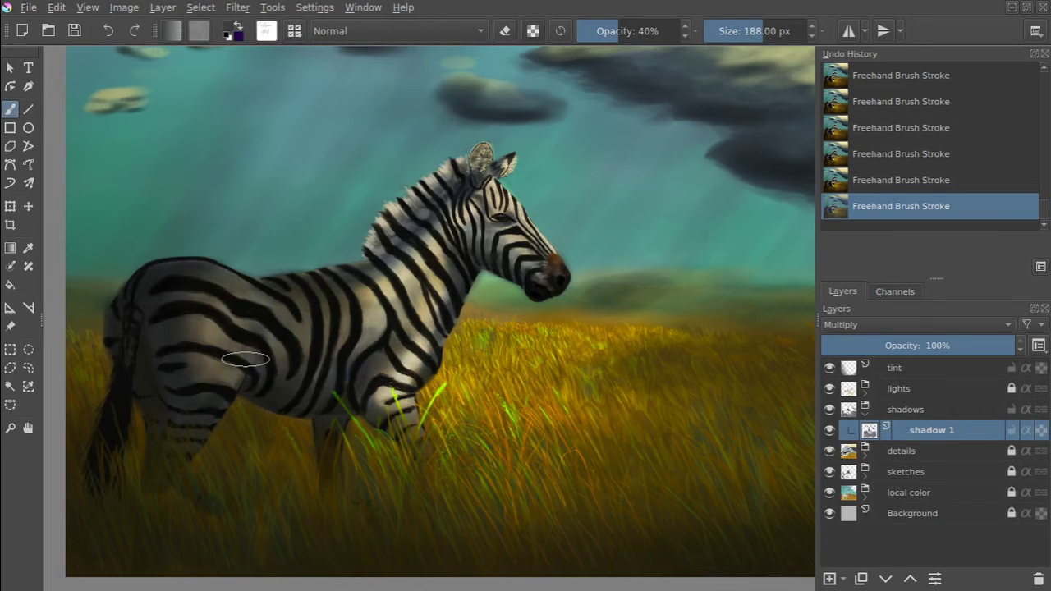
- At 67% opacity and 96 px, darken the light patch on the zebra's rump
scroll(281, 340, "up", 5)
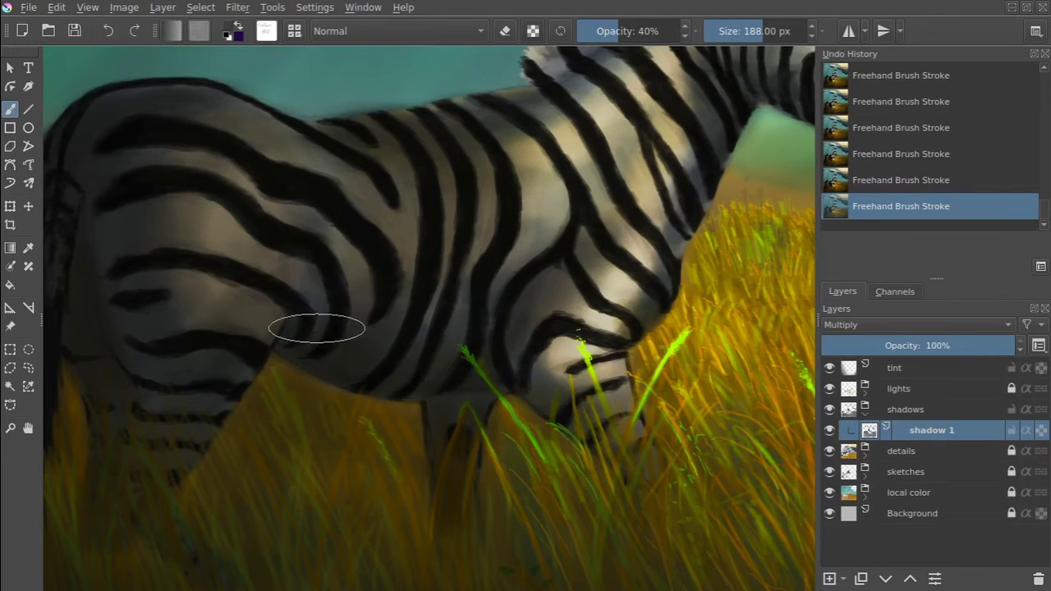
key("i")
key("i")
key("i")
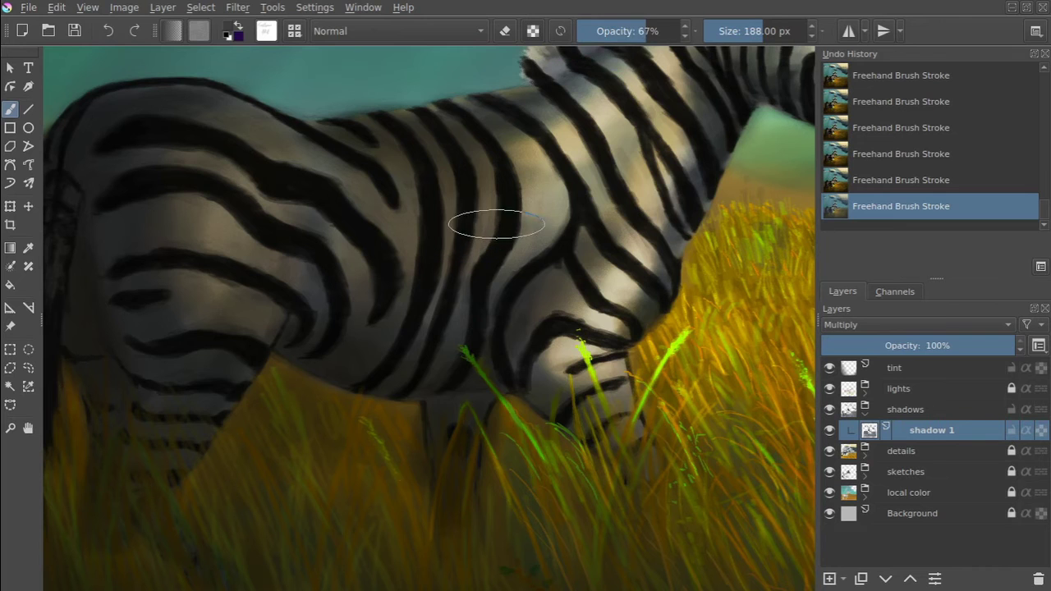
key("bracketleft")
key("bracketleft")
key("bracketleft")
key("bracketleft")
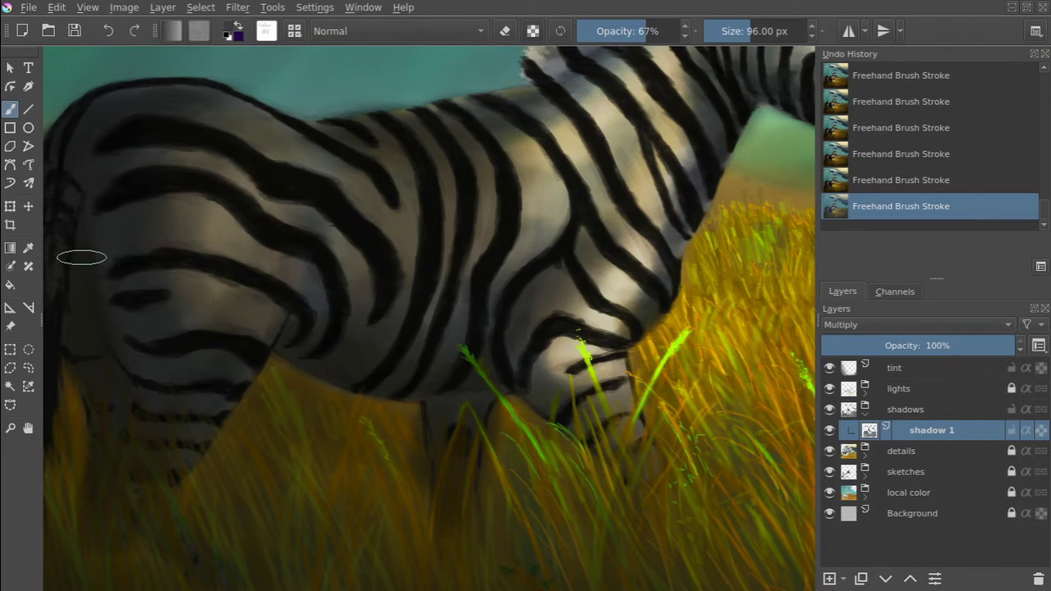
key("shift+i")
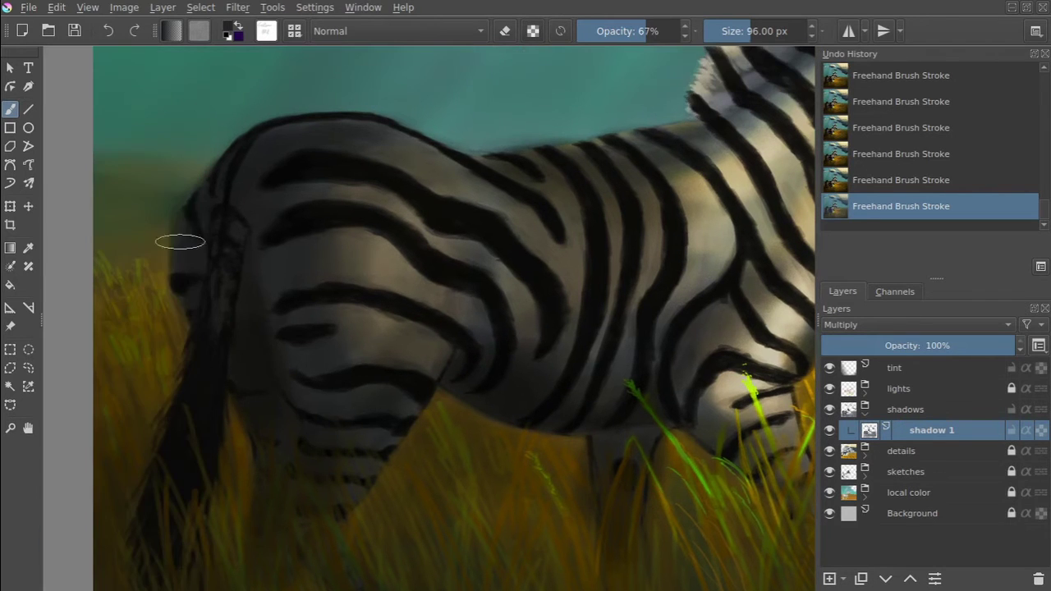
scroll(131, 320, "left", 3)
left_click_drag(236, 316, 244, 164)
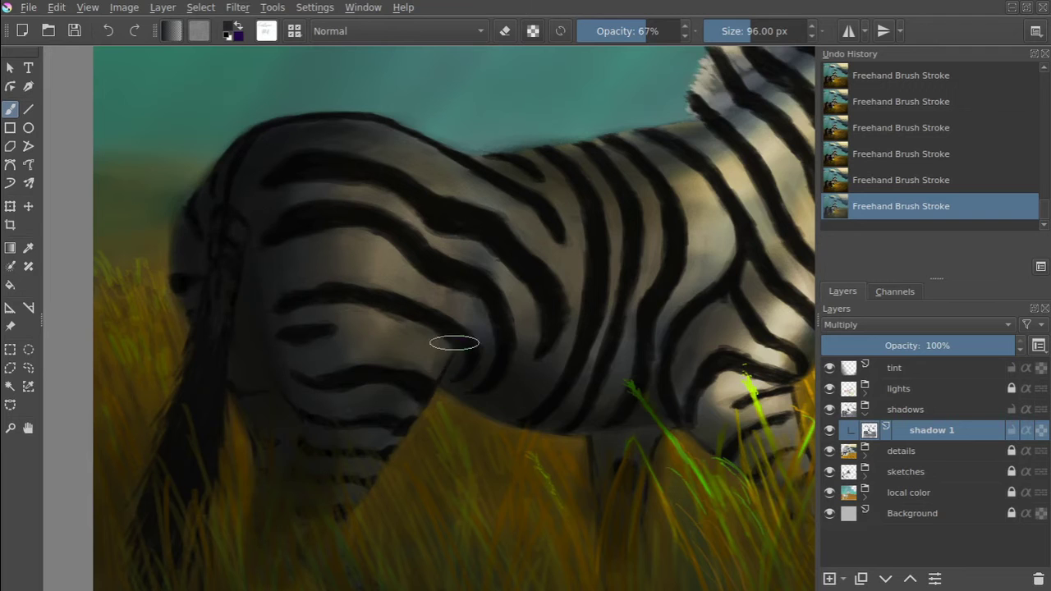
scroll(525, 345, "right", 3)
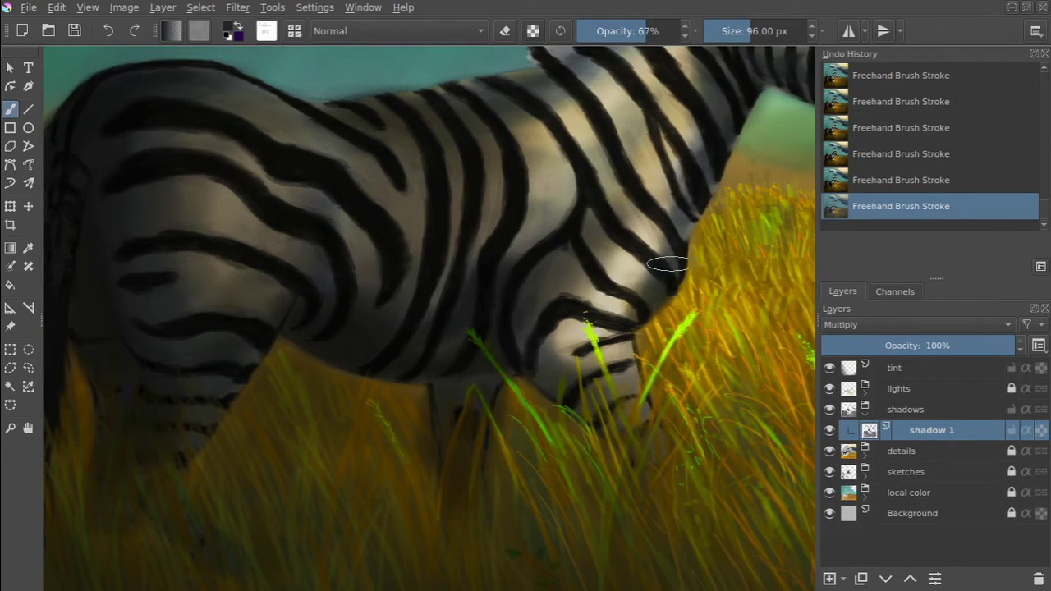
scroll(550, 161, "right", 3)
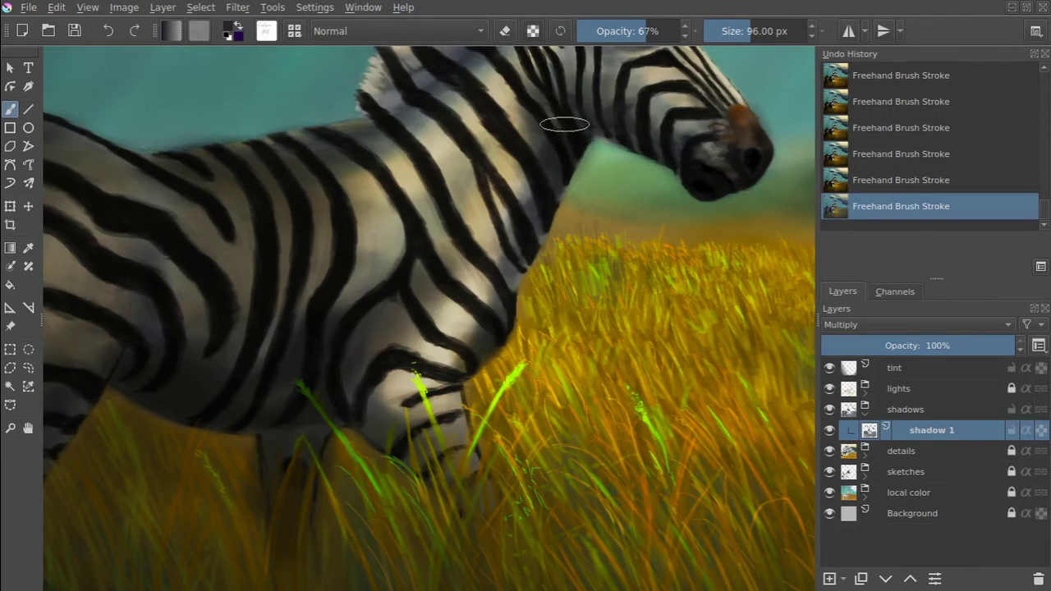
scroll(564, 254, "up", 3)
scroll(563, 254, "right", 3)
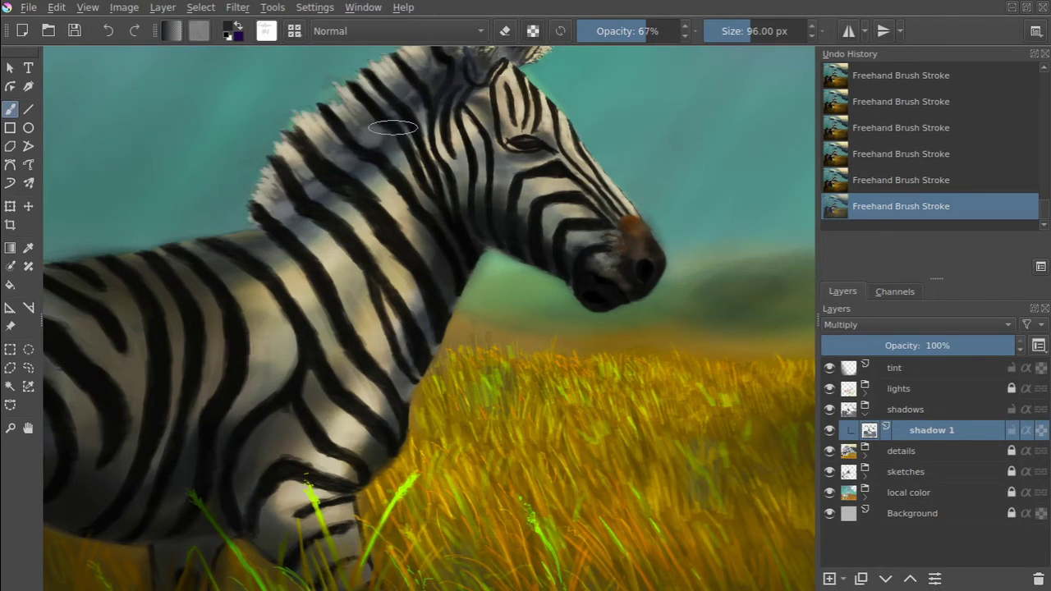
scroll(349, 215, "up", 3)
scroll(349, 215, "right", 3)
left_click_drag(324, 128, 304, 127)
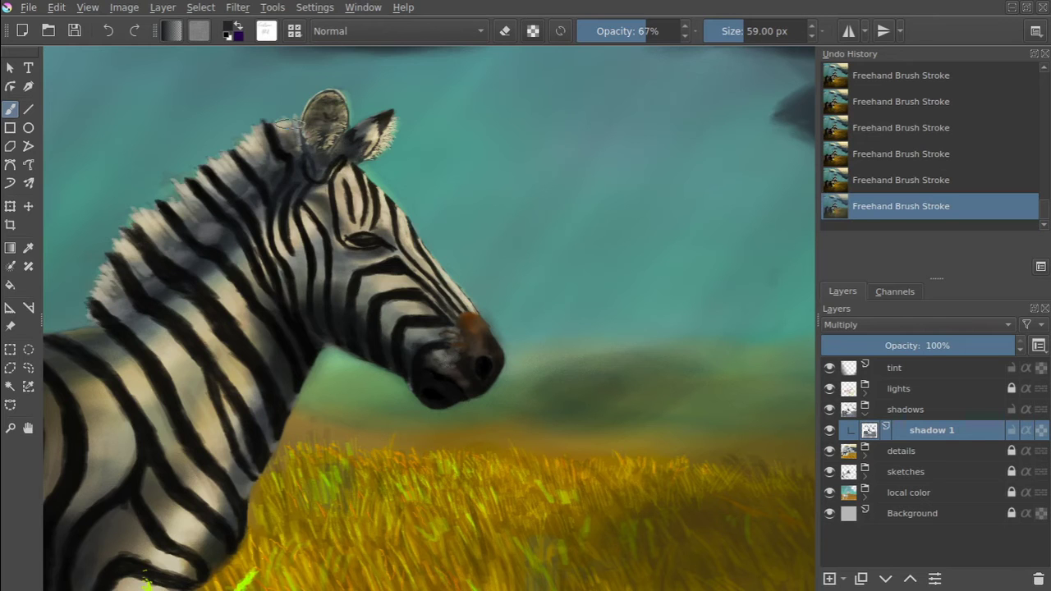
- Shrink the brush to 30 px and darken the insides and bases of both ears
scroll(325, 188, "up", 3)
scroll(324, 187, "right", 3)
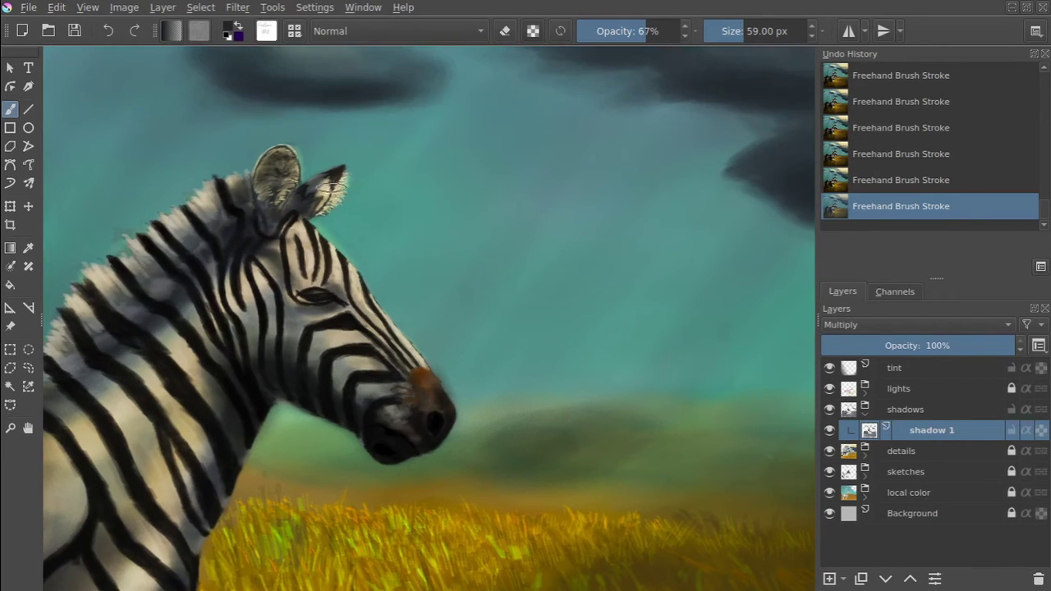
scroll(347, 175, "up", 3)
key("bracketleft")
key("bracketleft")
key("bracketleft")
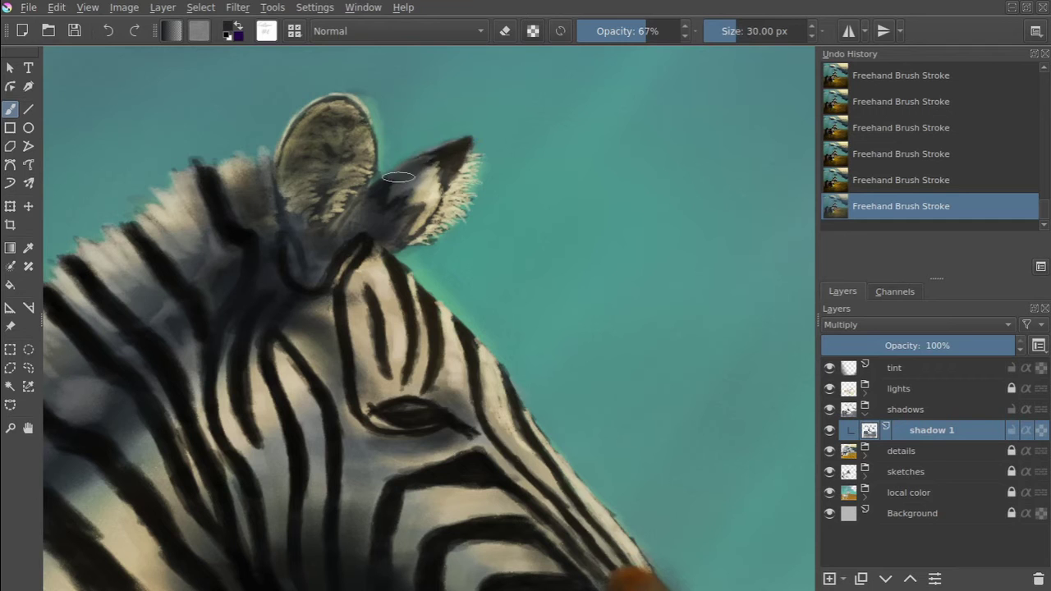
mouse_move(400, 182)
left_mouse_down()
mouse_move(427, 189)
mouse_move(410, 213)
left_mouse_up()
mouse_move(328, 132)
left_mouse_down()
mouse_move(351, 134)
mouse_move(341, 205)
left_mouse_up()
left_click_drag(347, 145, 317, 241)
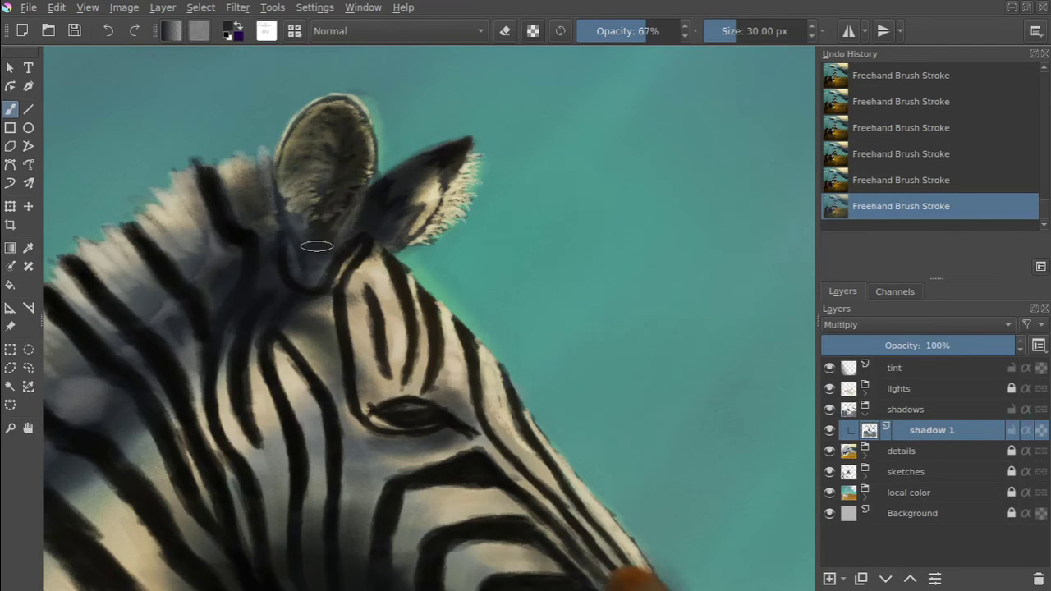
scroll(464, 195, "down", 5)
scroll(427, 271, "down", 2)
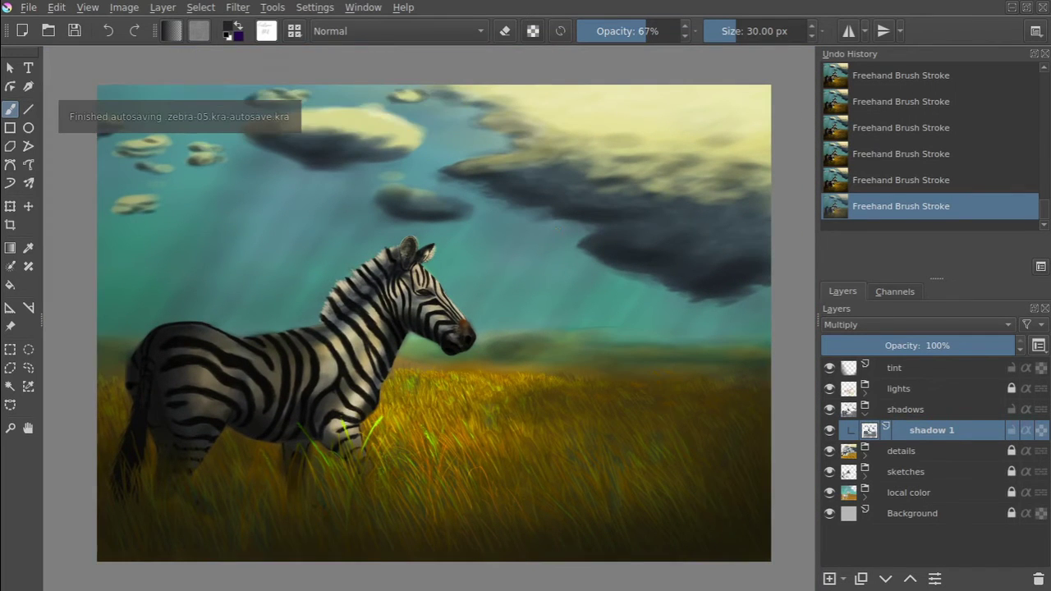
scroll(569, 210, "down", 2)
left_click(29, 7)
- Save the painting under a new name as zebra-flat.kra
left_click(305, 306)
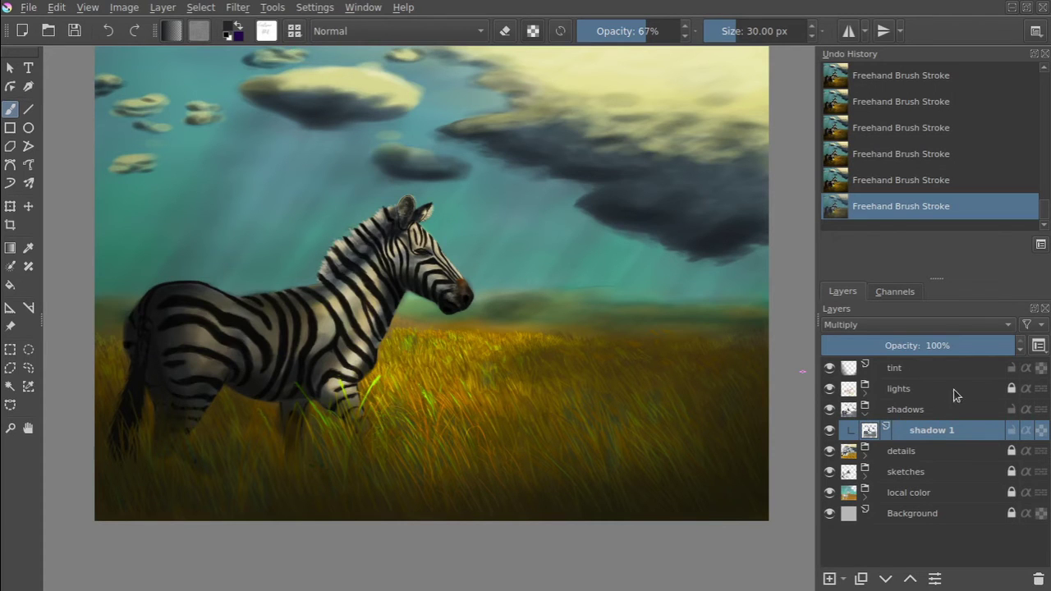
left_click(29, 7)
left_click(37, 101)
left_click(488, 319)
left_click(384, 428)
type("-06")
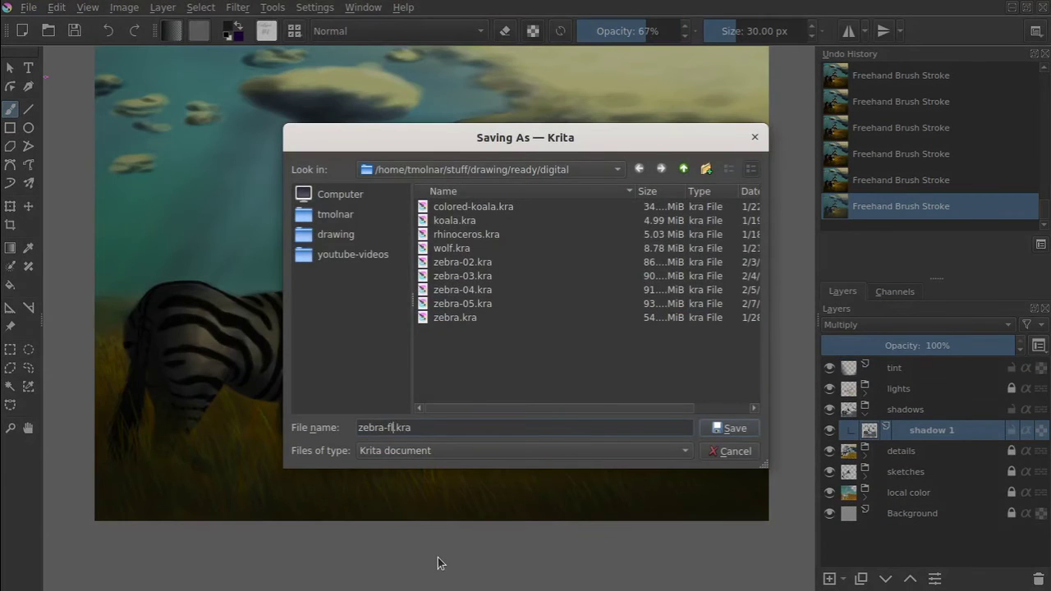
left_click(731, 428)
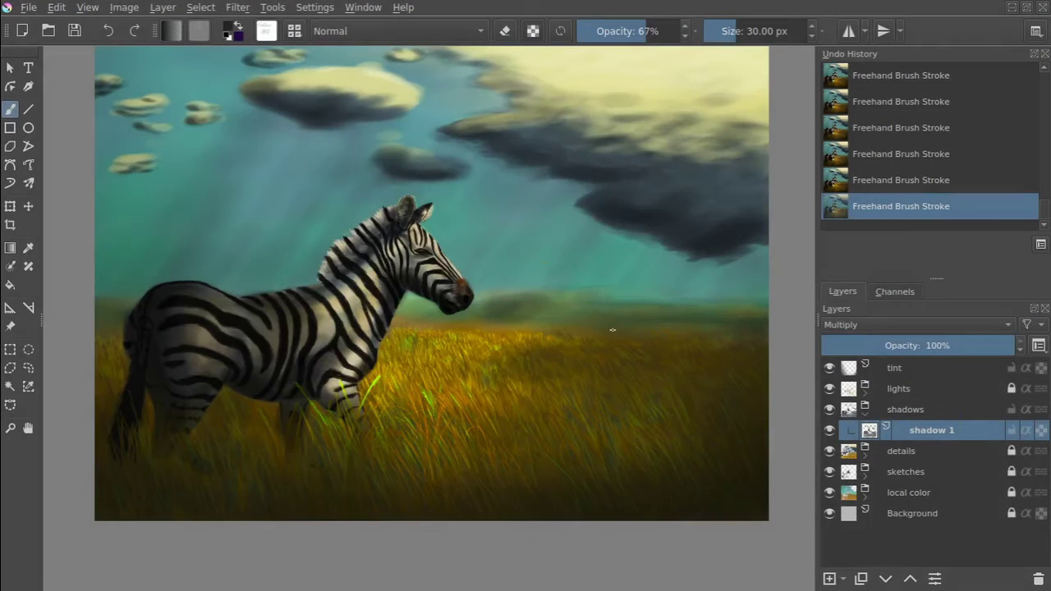
- Flatten the image into a single root Merged layer
left_click(914, 371)
right_click(910, 400)
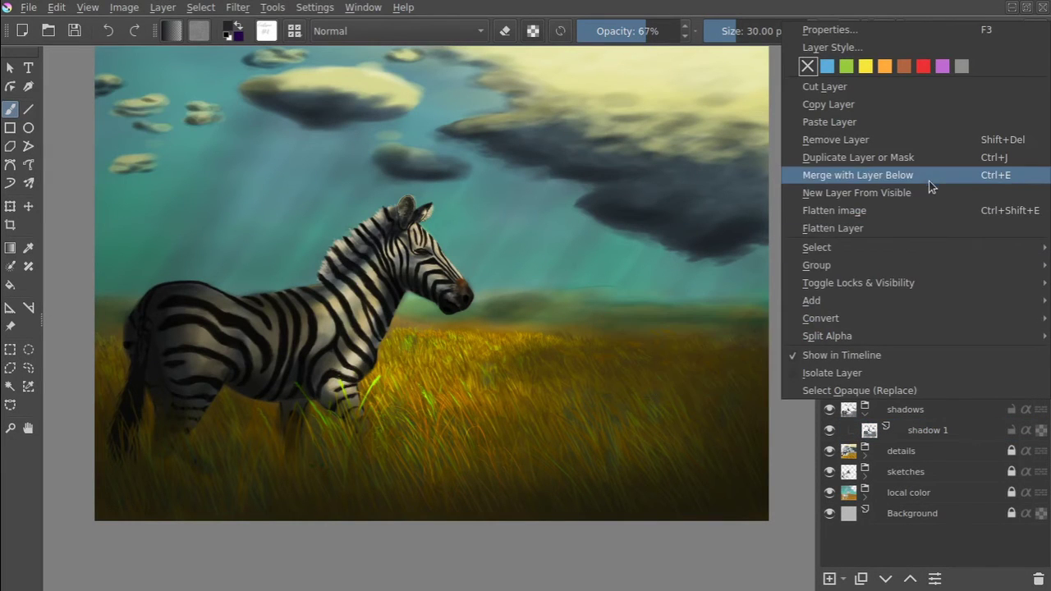
left_click(925, 209)
- Set the brush to Burn blending at 10% opacity and about 663 px
key("alt+shift+b")
left_click_drag(648, 31, 590, 31)
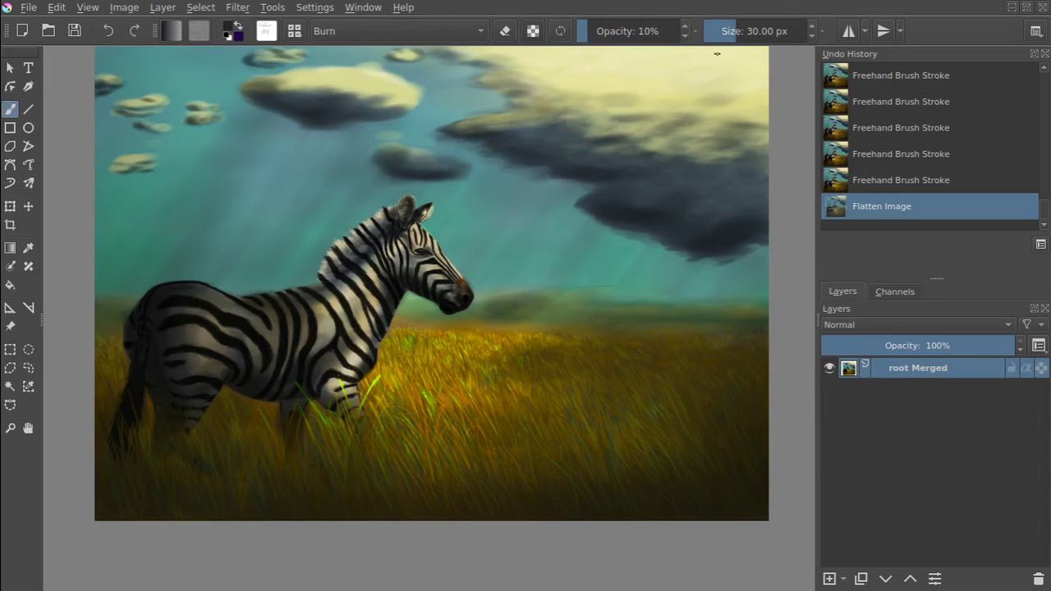
left_click_drag(739, 32, 780, 32)
key("shift+i")
- Warm the mid grass with yellow-green burn strokes in canvas-only mode
left_click(494, 333)
key("Tab")
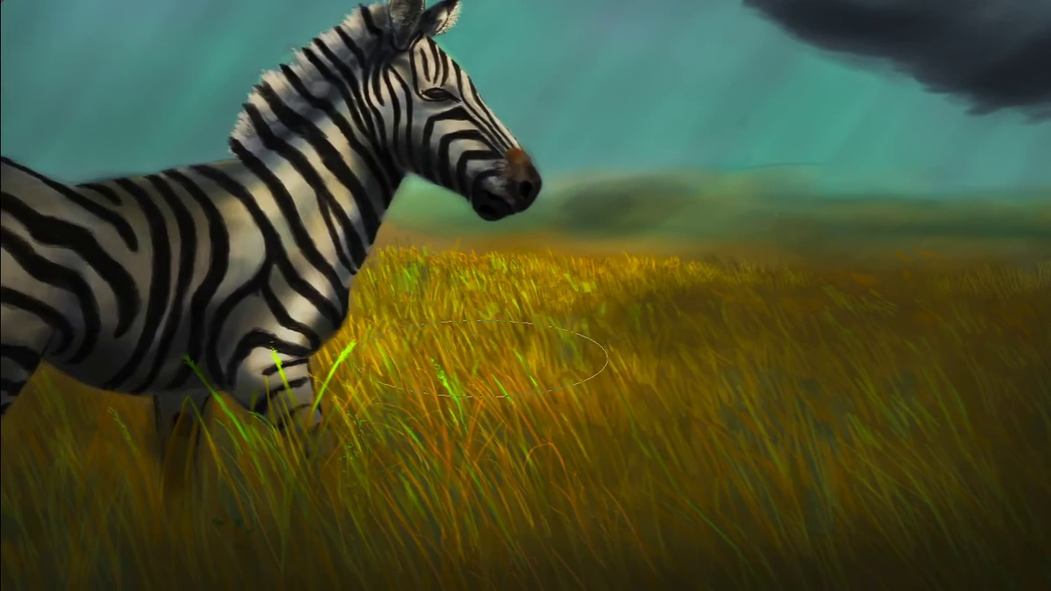
right_click(605, 312)
left_click(809, 228)
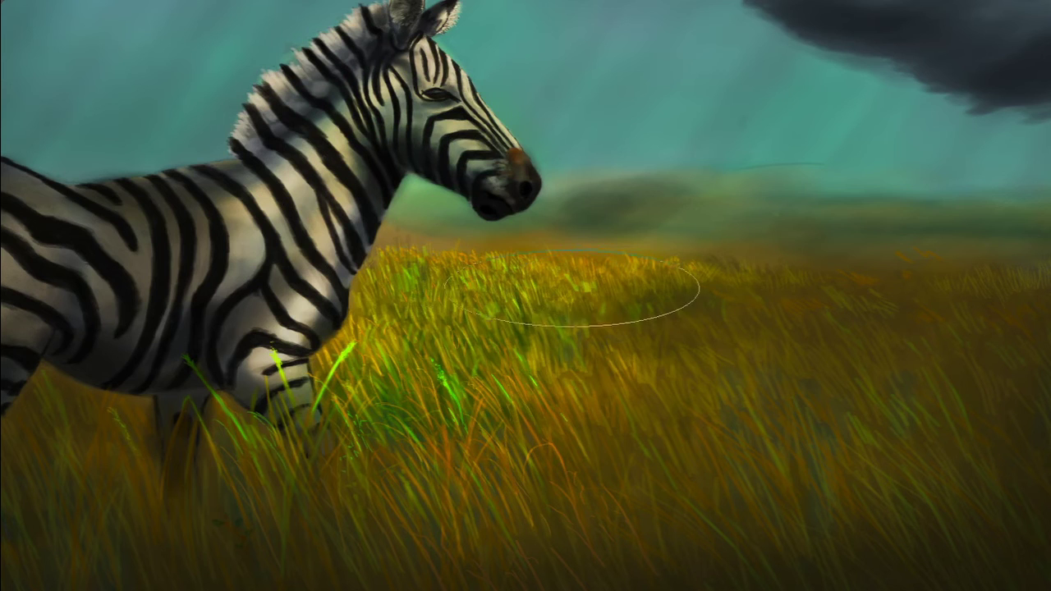
key("Tab")
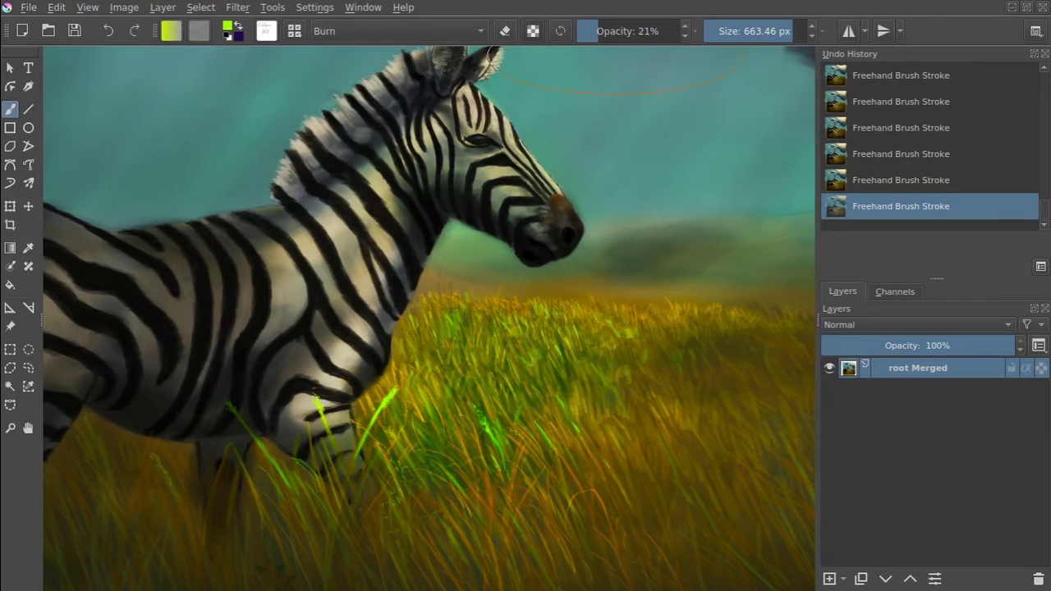
- Switch to yellow with the brush at 18% opacity and about 215 px
key("shift+i")
left_click(383, 177)
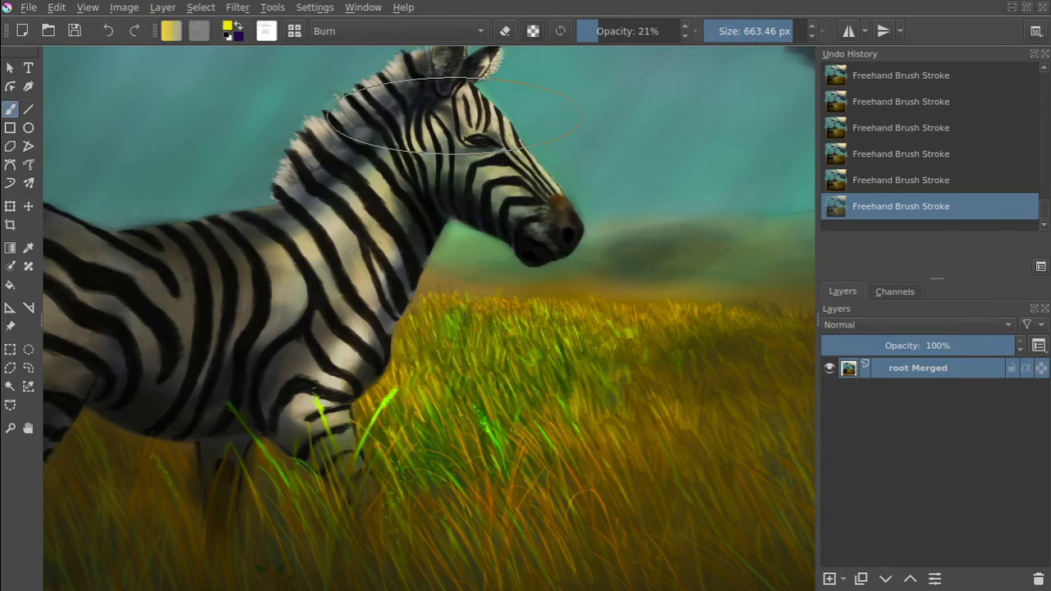
left_click_drag(759, 31, 737, 31)
left_click(599, 31)
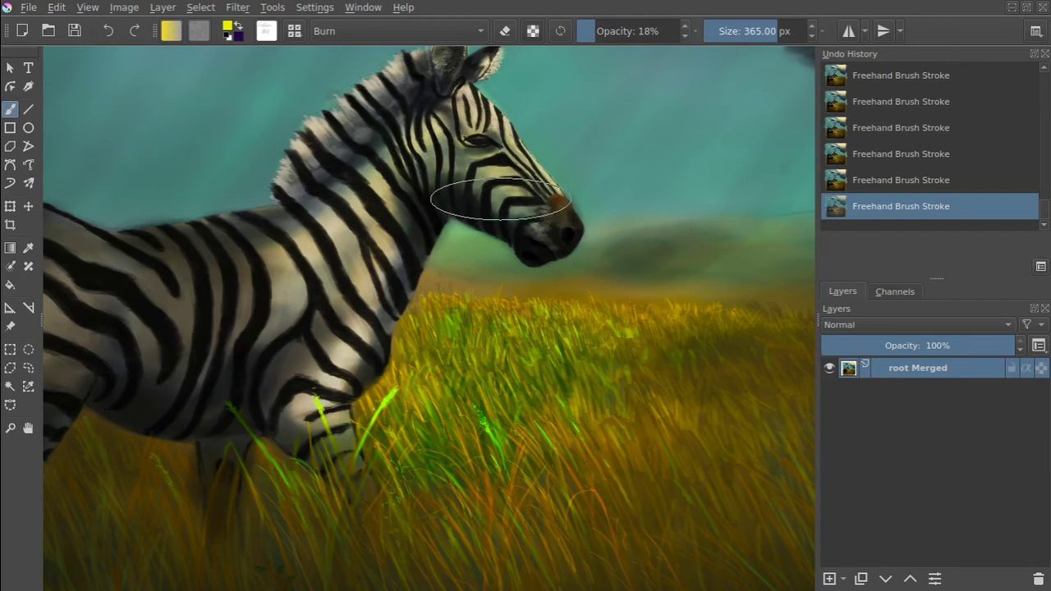
key("bracketleft")
key("bracketleft")
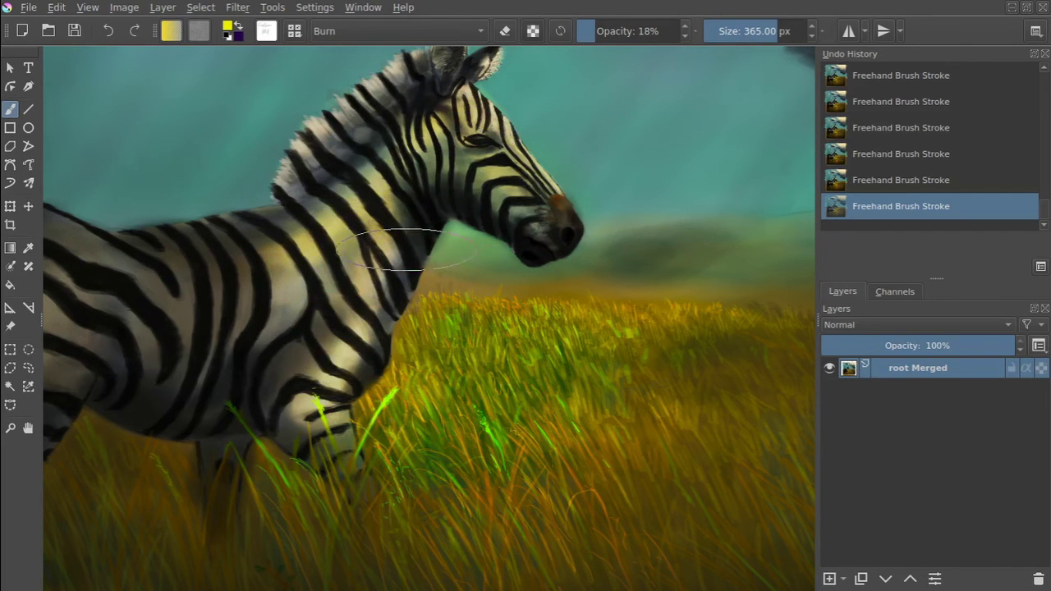
right_click(424, 140)
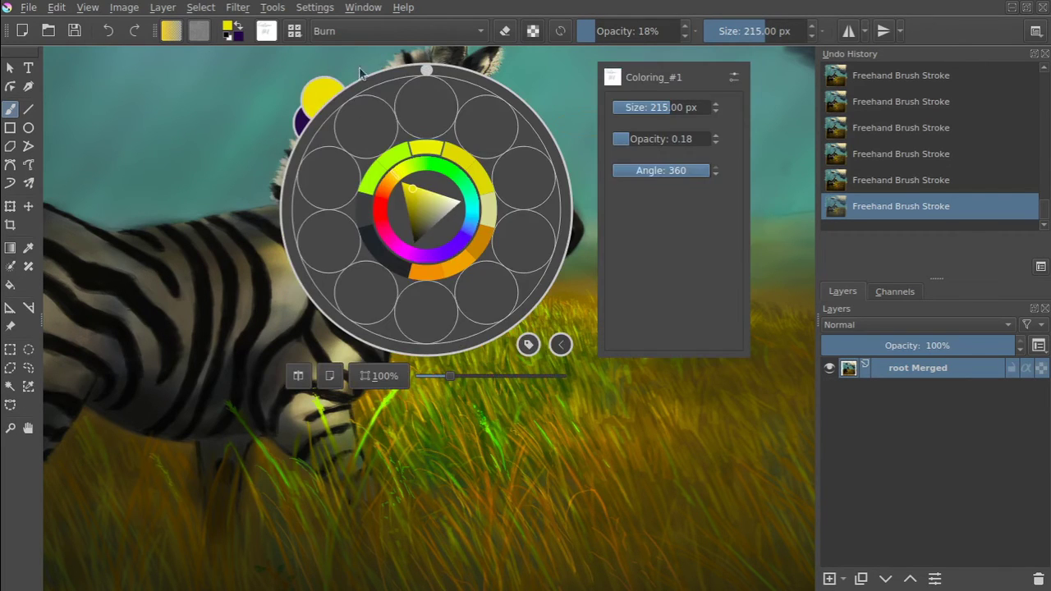
- Burn the zebra's neck, head and mane darker and yellower, then fit the painting in view
scroll(487, 117, "up", 3)
left_click_drag(370, 246, 328, 304)
key("bracketleft")
key("bracketleft")
key("ctrl+bracketleft")
key("bracketleft")
key("bracketleft")
key("bracketleft")
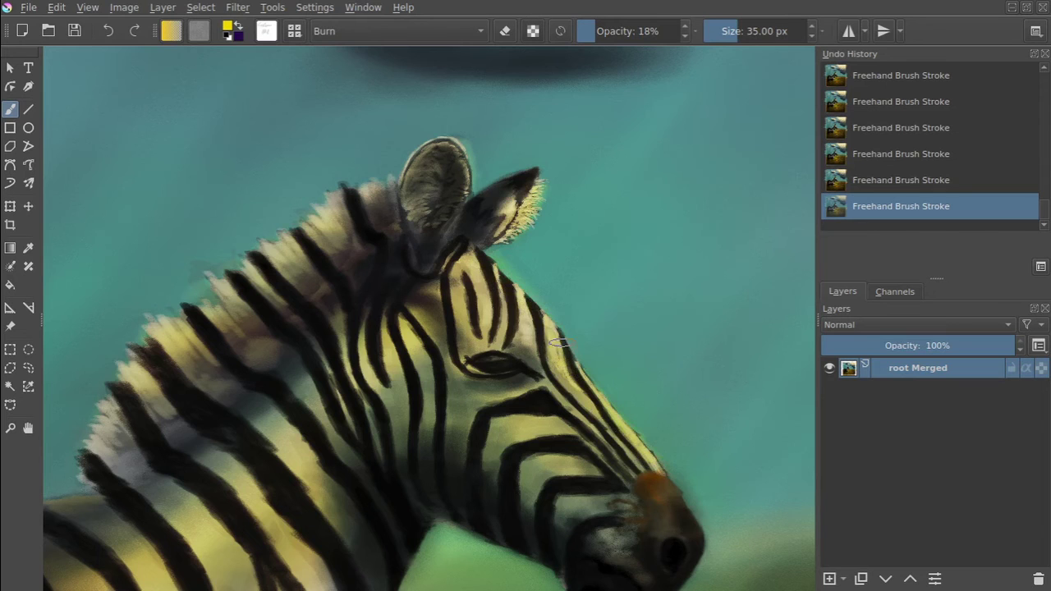
key("5")
scroll(631, 277, "down", 2)
key("2")
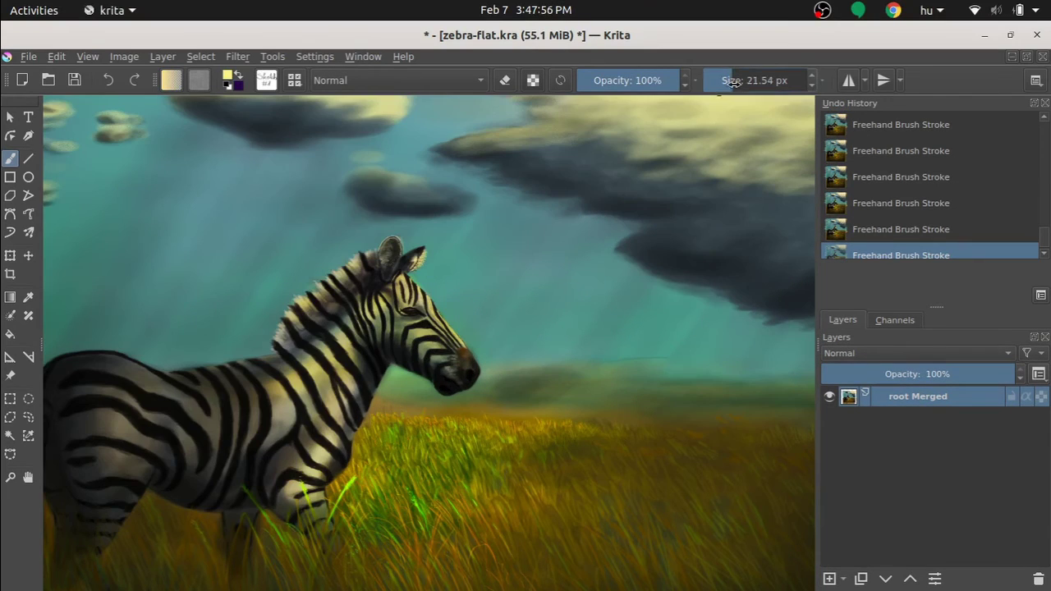
- Hand-paint the signature and 2020 bottom-right with a ~6.65 px Normal-mode brush
left_click_drag(711, 80, 715, 90)
mouse_move(600, 439)
left_mouse_down()
mouse_move(653, 442)
mouse_move(621, 456)
mouse_move(631, 451)
left_mouse_up()
left_click_drag(639, 450, 655, 451)
key("2")
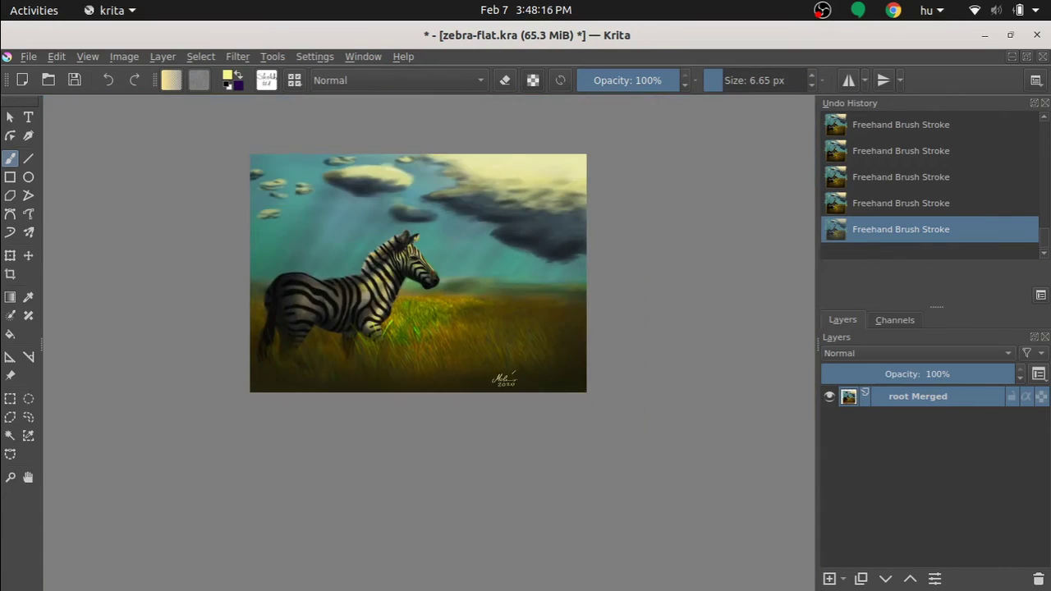